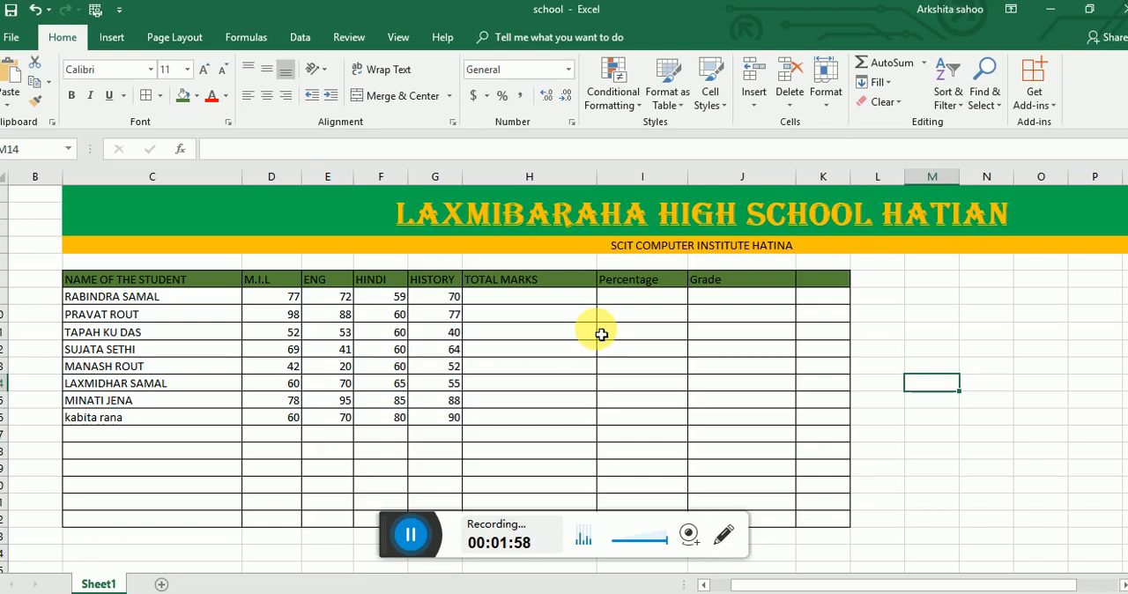
# - Enter the formula =SUM(D9:G9) in H9 to total the first student's four subject marks
pyautogui.click(556, 304)
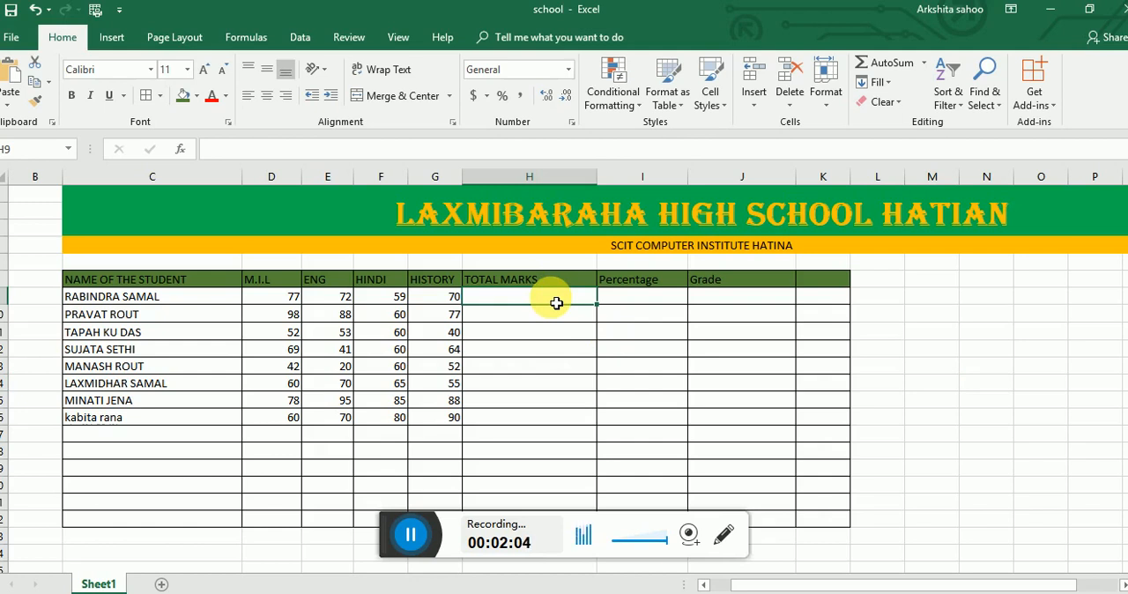
pyautogui.write('=')
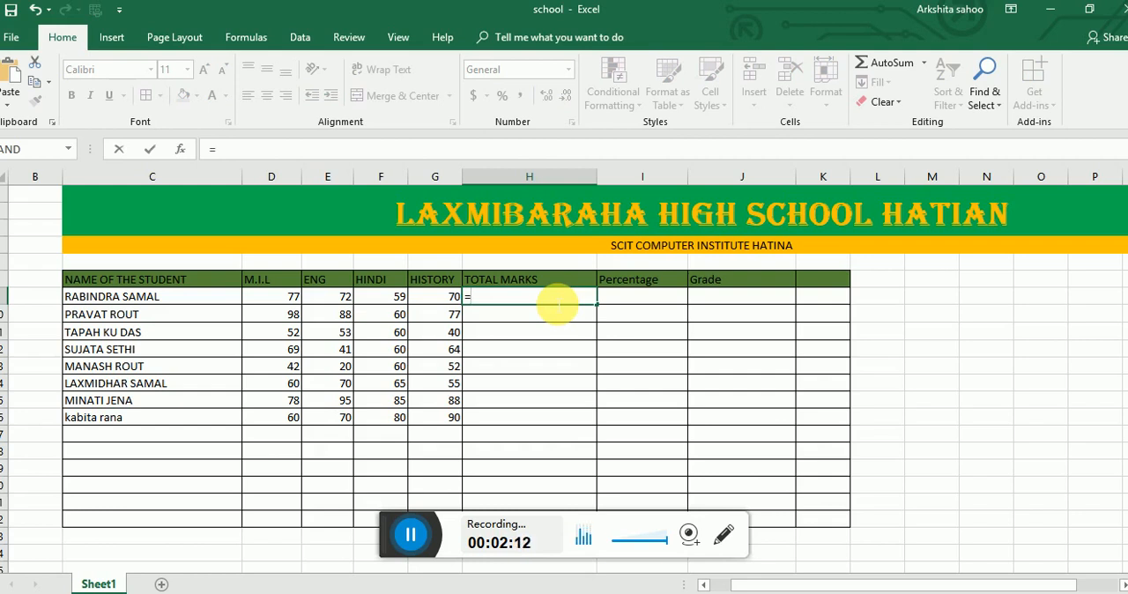
pyautogui.write('SU')
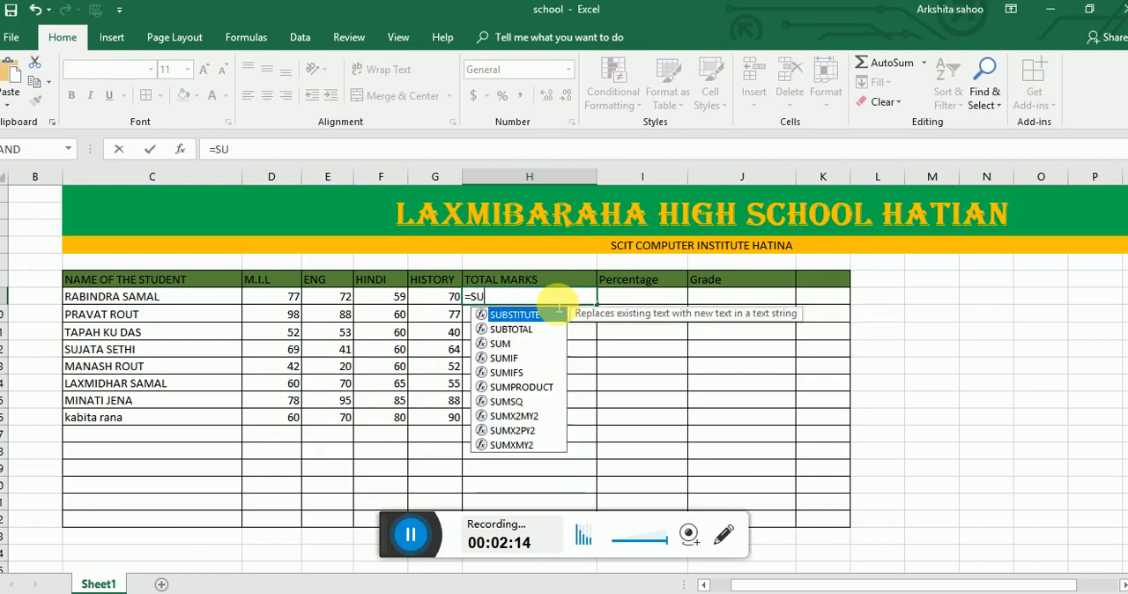
pyautogui.write('M(')
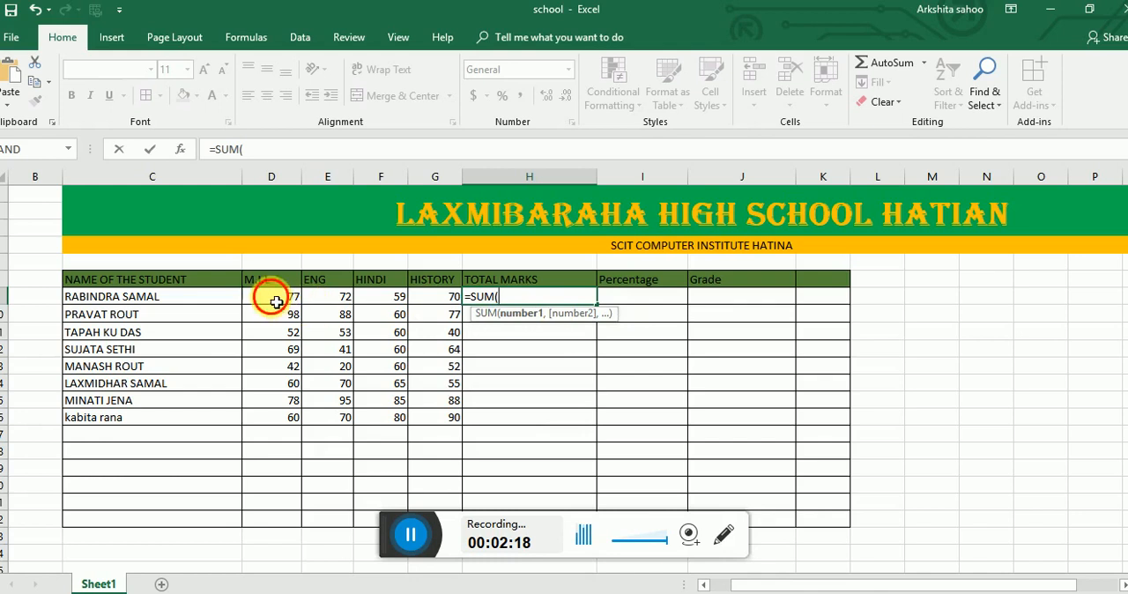
pyautogui.moveTo(269, 282); pyautogui.dragTo(455, 297)
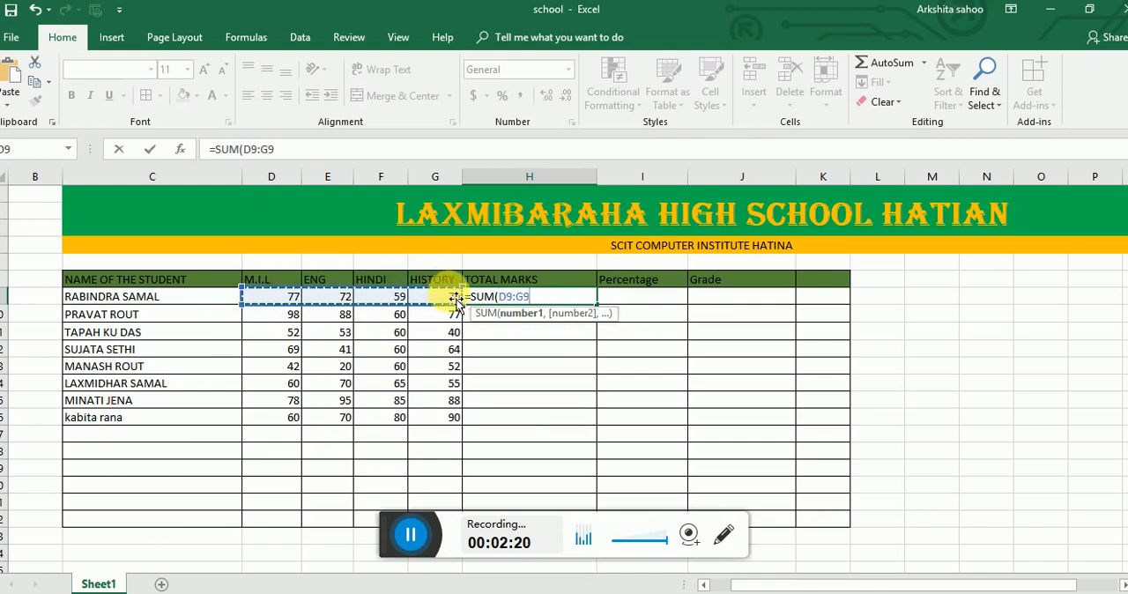
pyautogui.write(')')
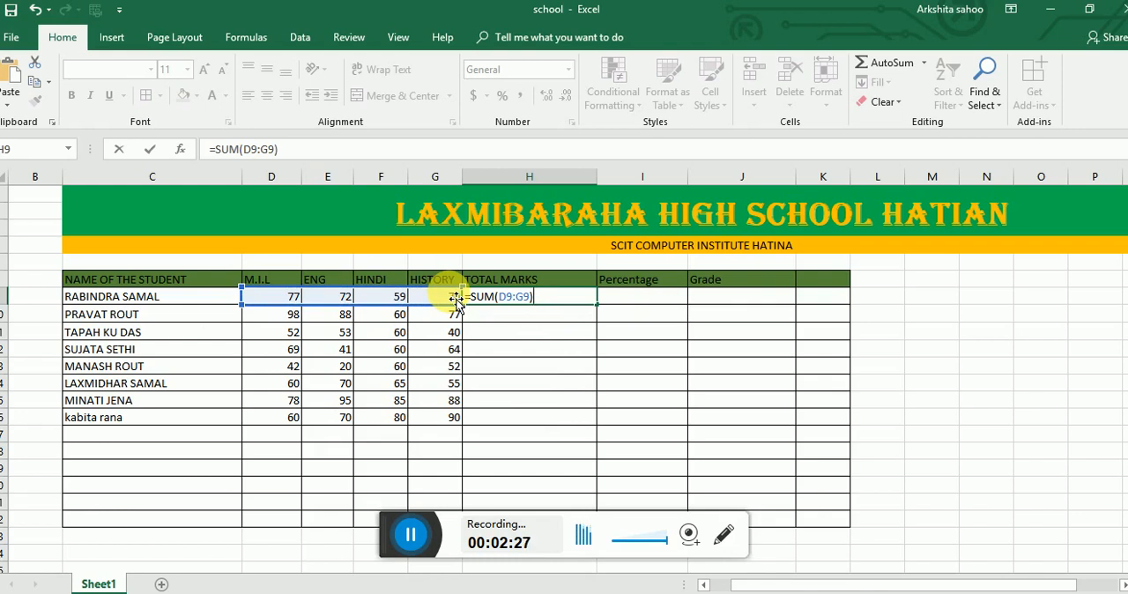
pyautogui.press('Return')
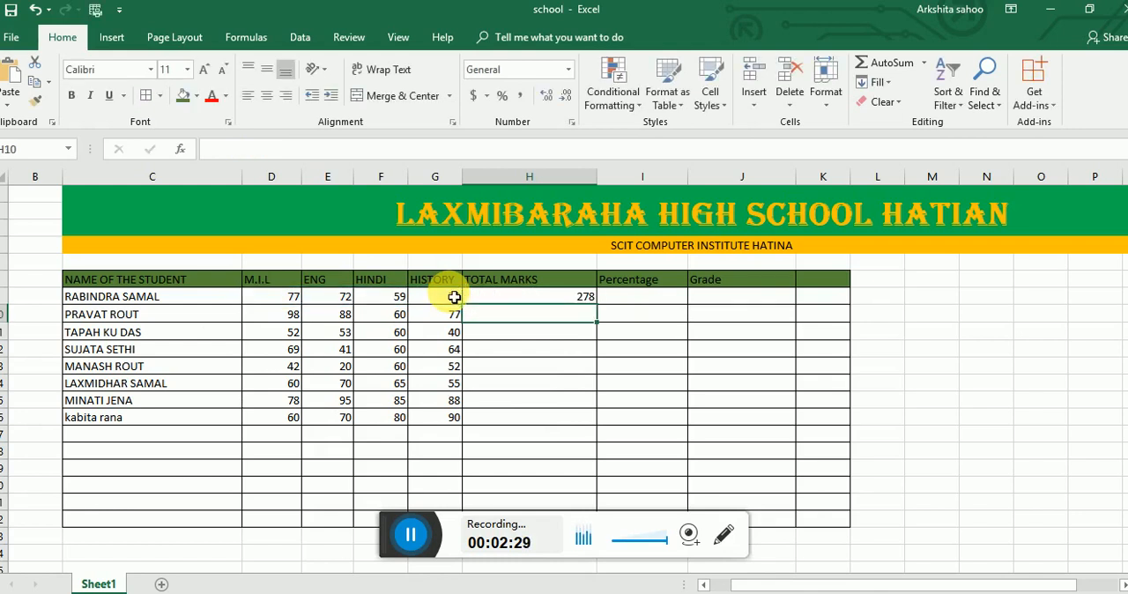
# - Fill the total marks formula from H9 down to H16 for the remaining students
pyautogui.click(511, 300)
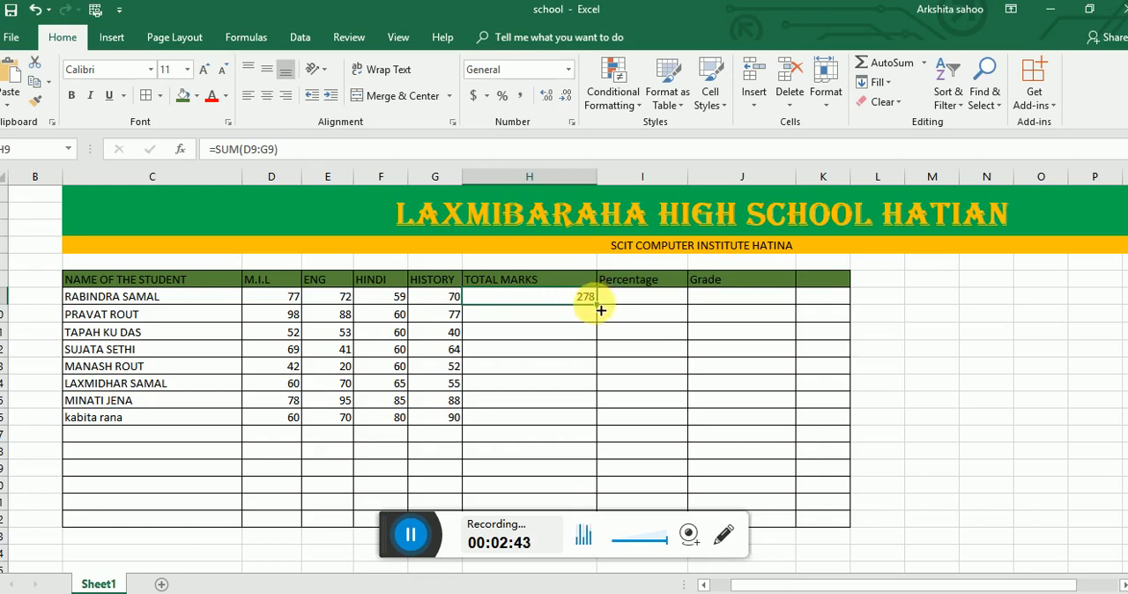
pyautogui.moveTo(601, 322); pyautogui.dragTo(593, 435)
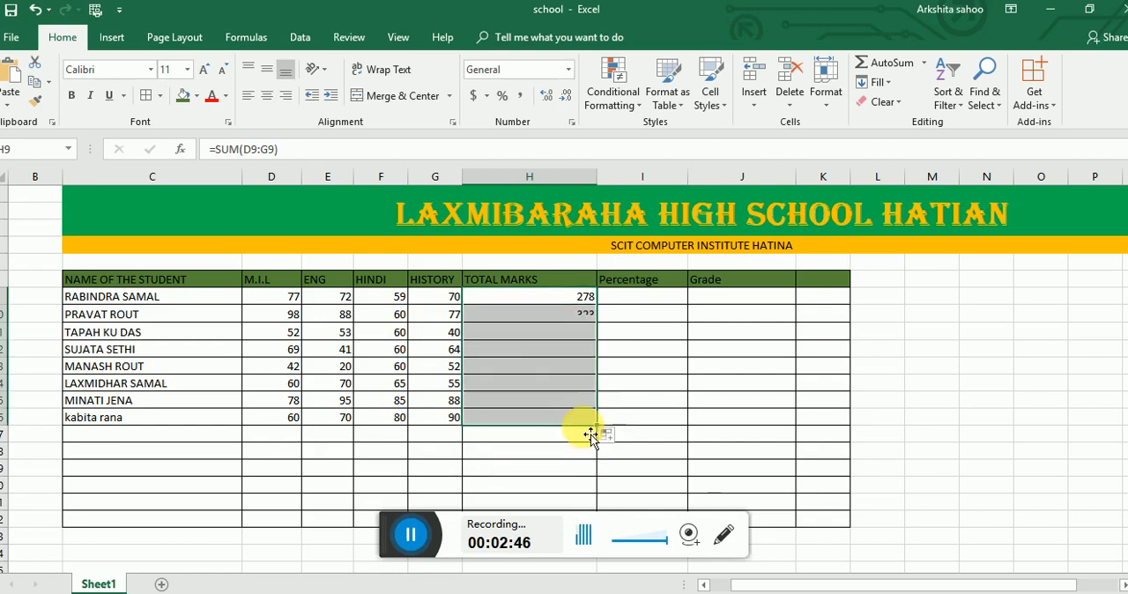
pyautogui.click(551, 375)
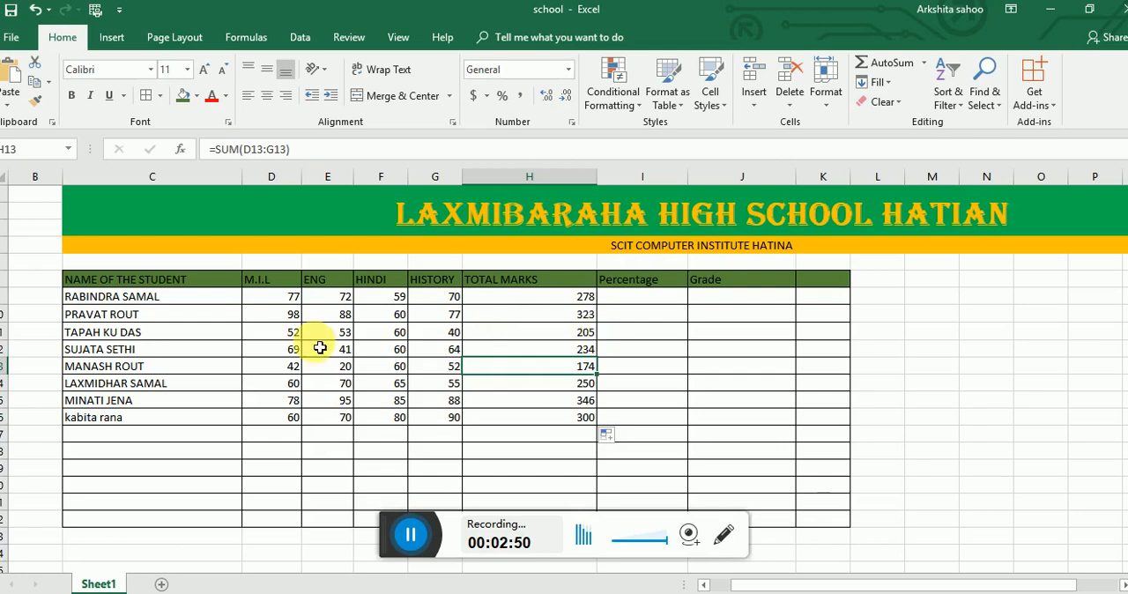
# - Center the contents of D9:K22 both horizontally and vertically
pyautogui.moveTo(301, 296); pyautogui.dragTo(823, 520)
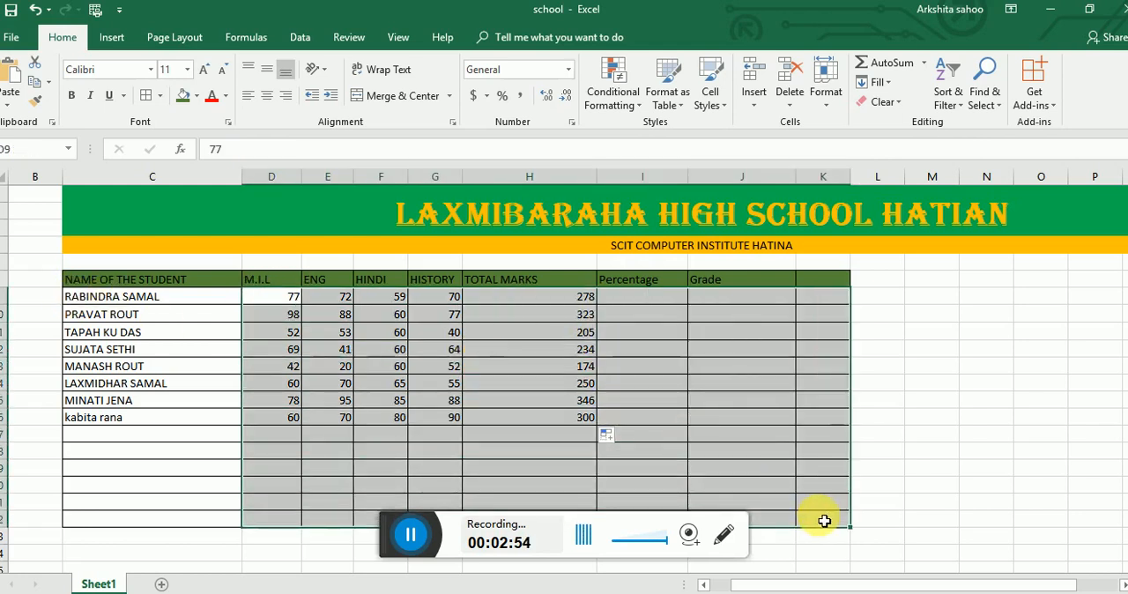
pyautogui.click(267, 95)
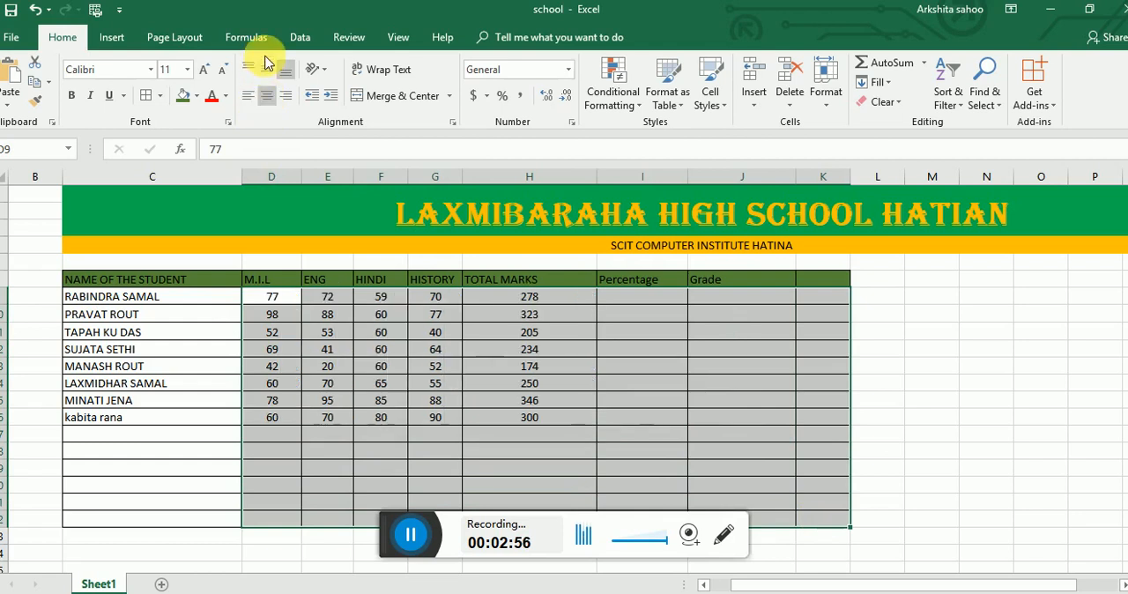
pyautogui.click(586, 368)
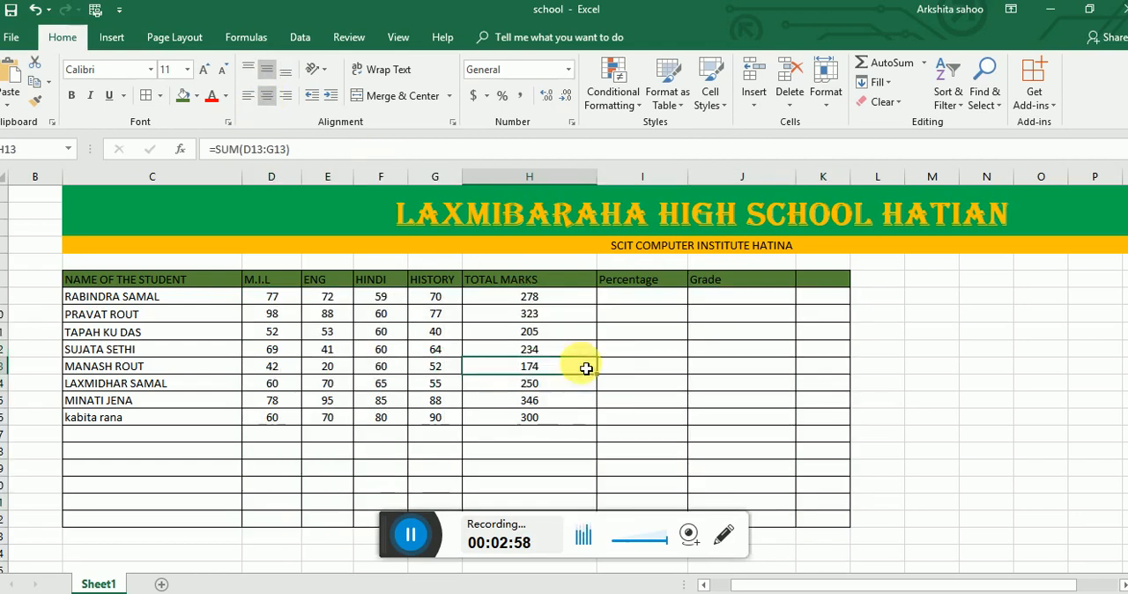
pyautogui.click(554, 297)
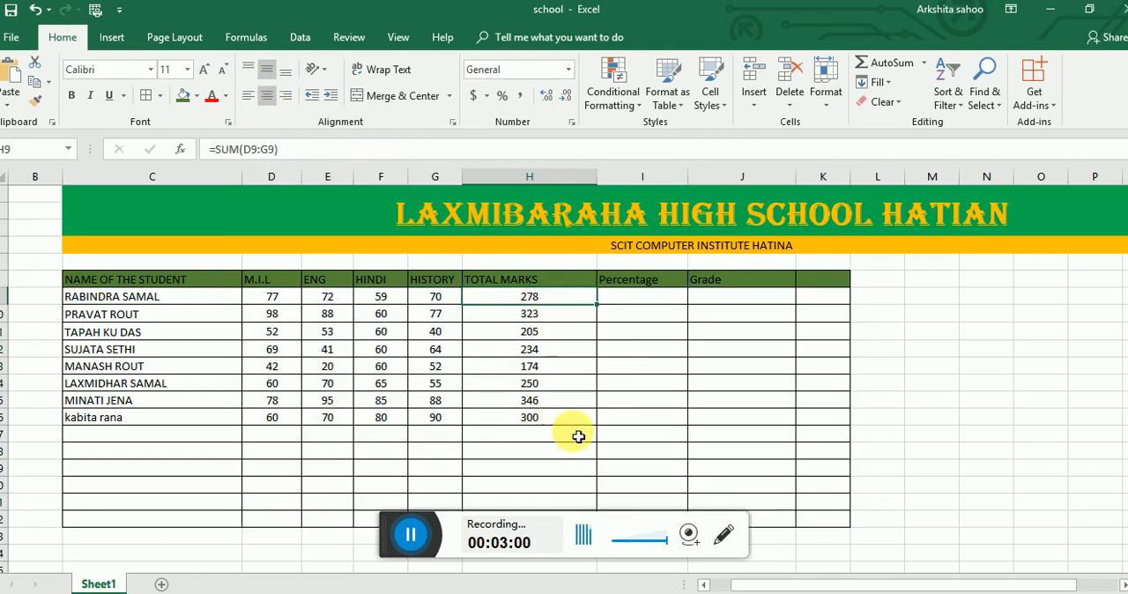
# - Enter 100 as the full mark above each of the M.I.L, ENG, HINDI and HISTORY headings in D7:G7
pyautogui.click(637, 302)
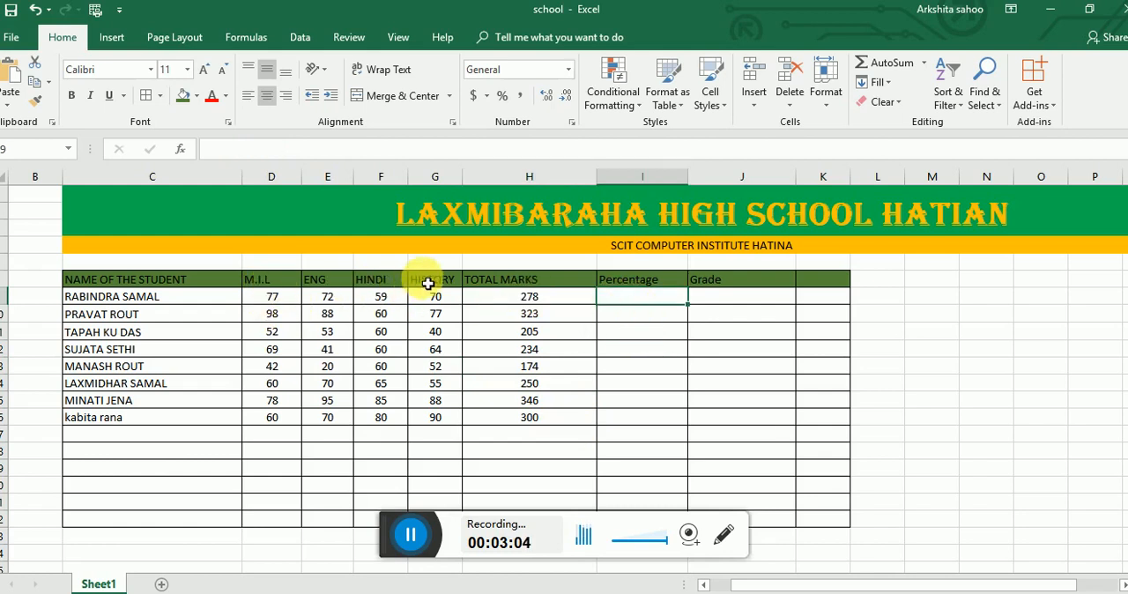
pyautogui.click(282, 267)
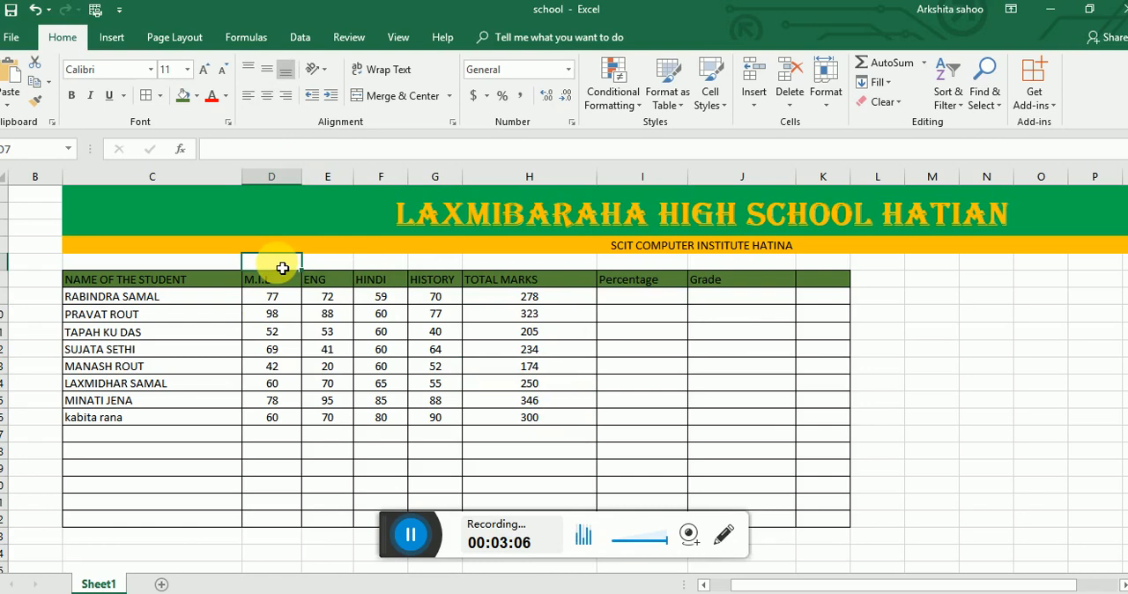
pyautogui.write('100')
pyautogui.click(336, 268)
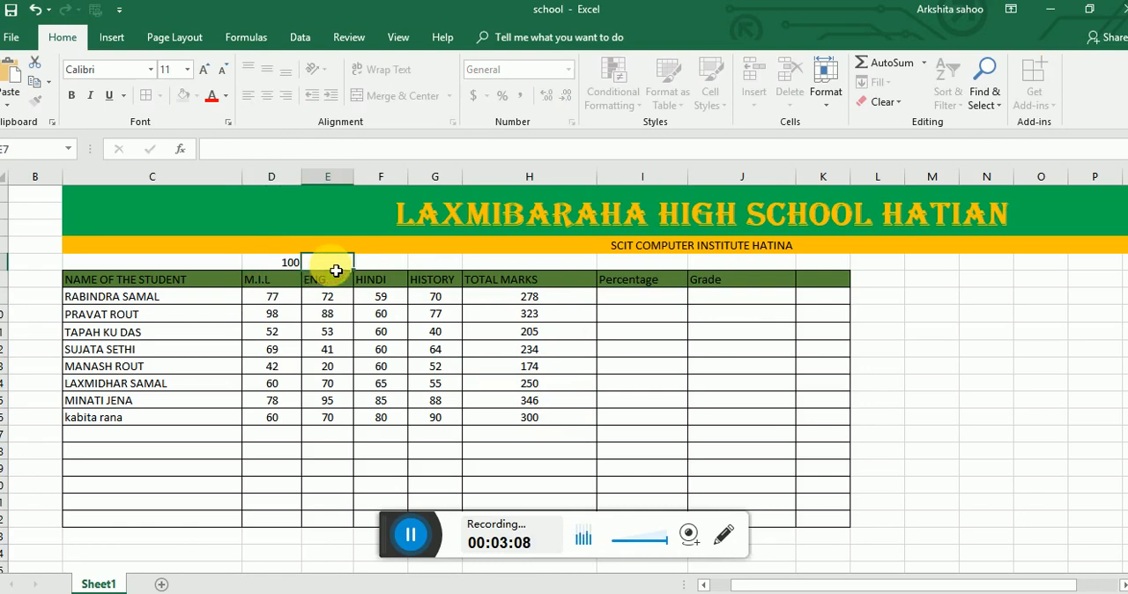
pyautogui.write('100')
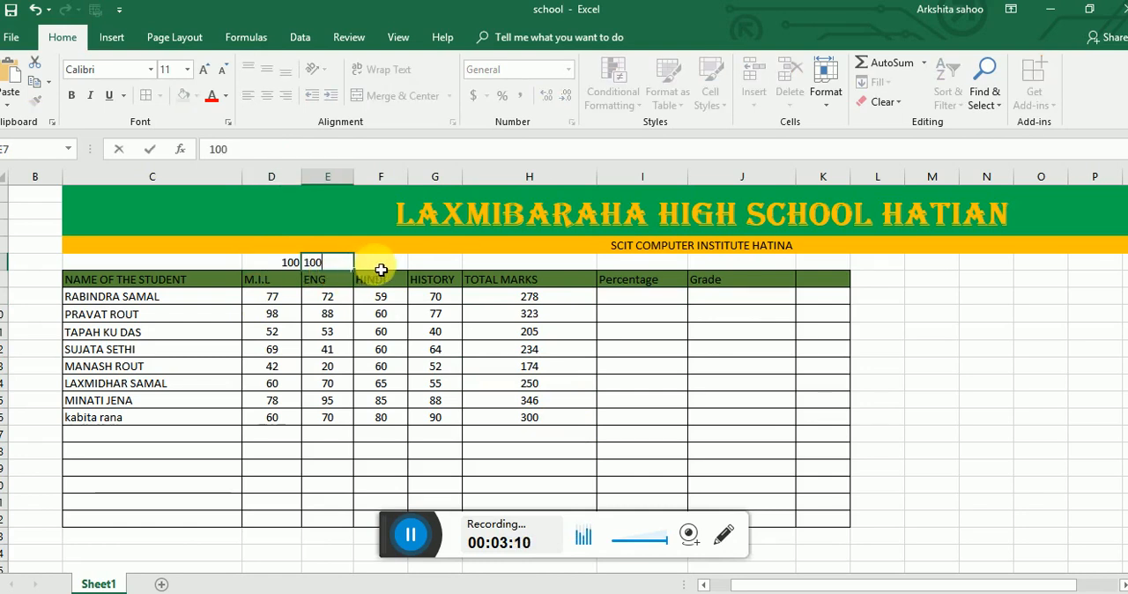
pyautogui.click(380, 269)
pyautogui.write('100')
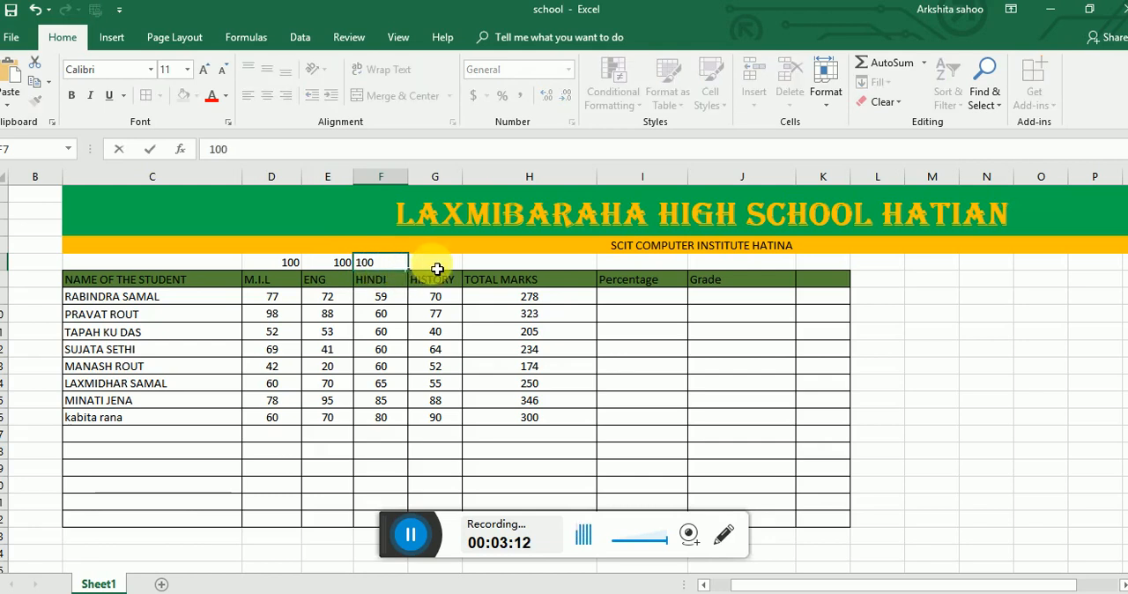
pyautogui.click(433, 264)
pyautogui.write('100')
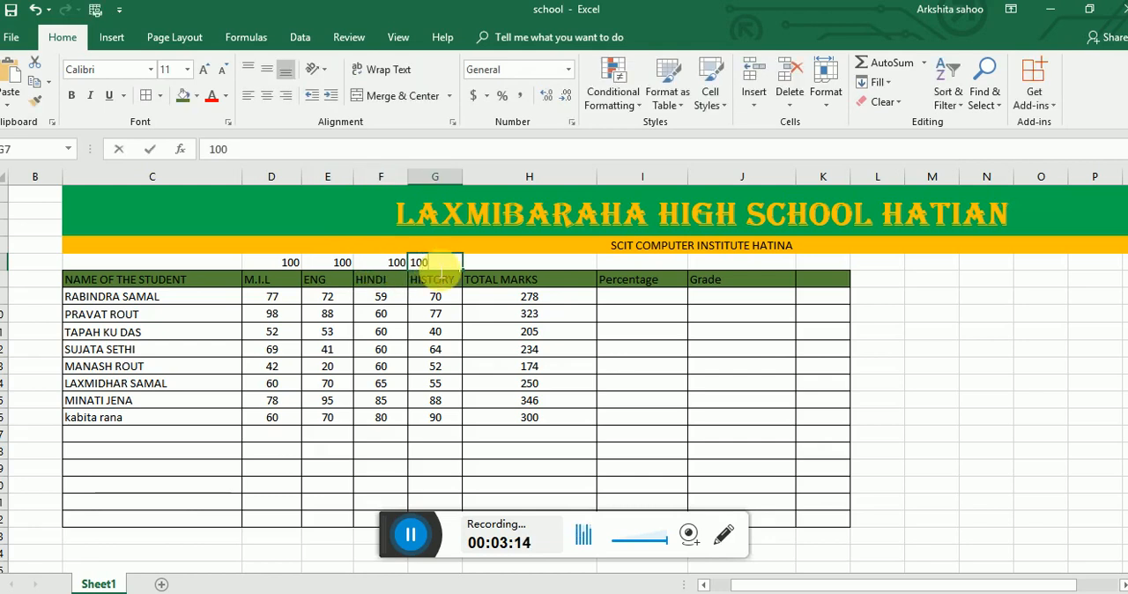
pyautogui.click(293, 296)
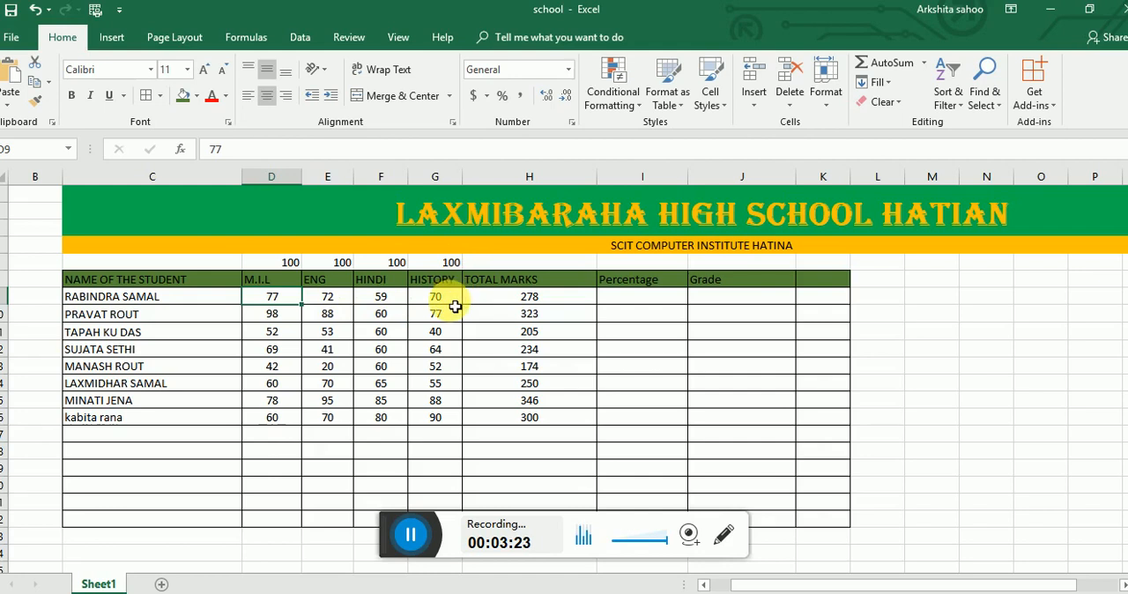
# - Enter the formula =H9*100/400 in I9 to calculate the first student's percentage
pyautogui.click(622, 306)
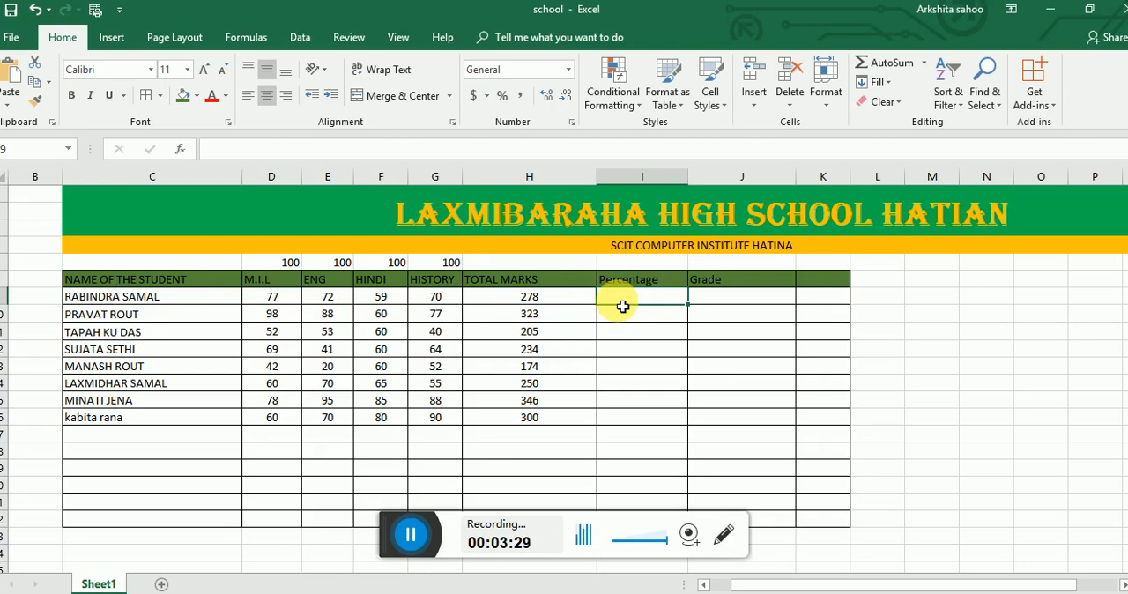
pyautogui.write('=')
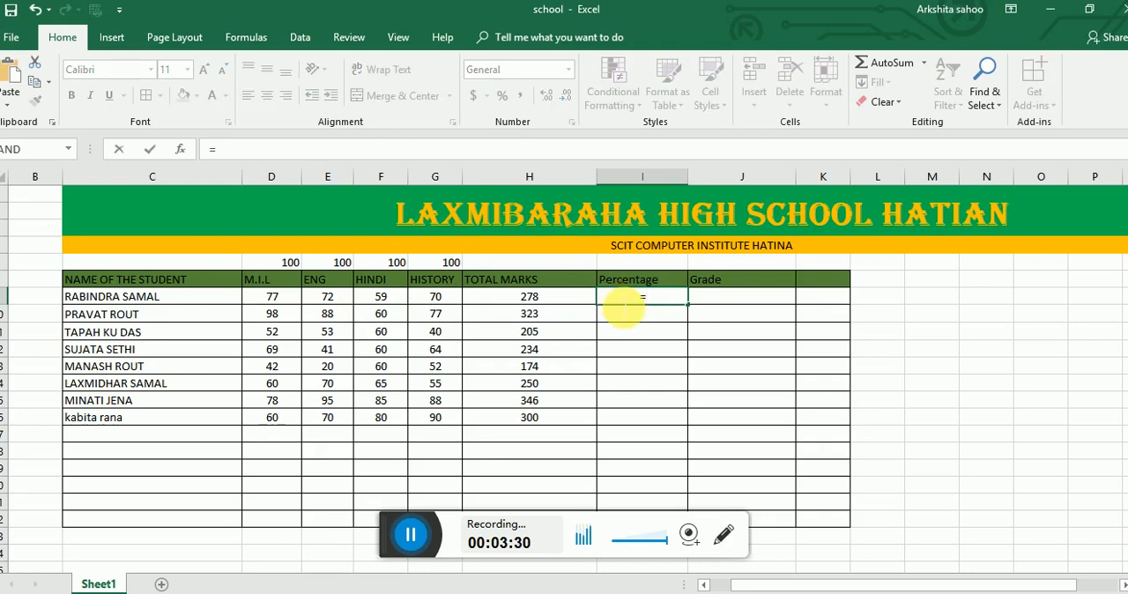
pyautogui.click(534, 297)
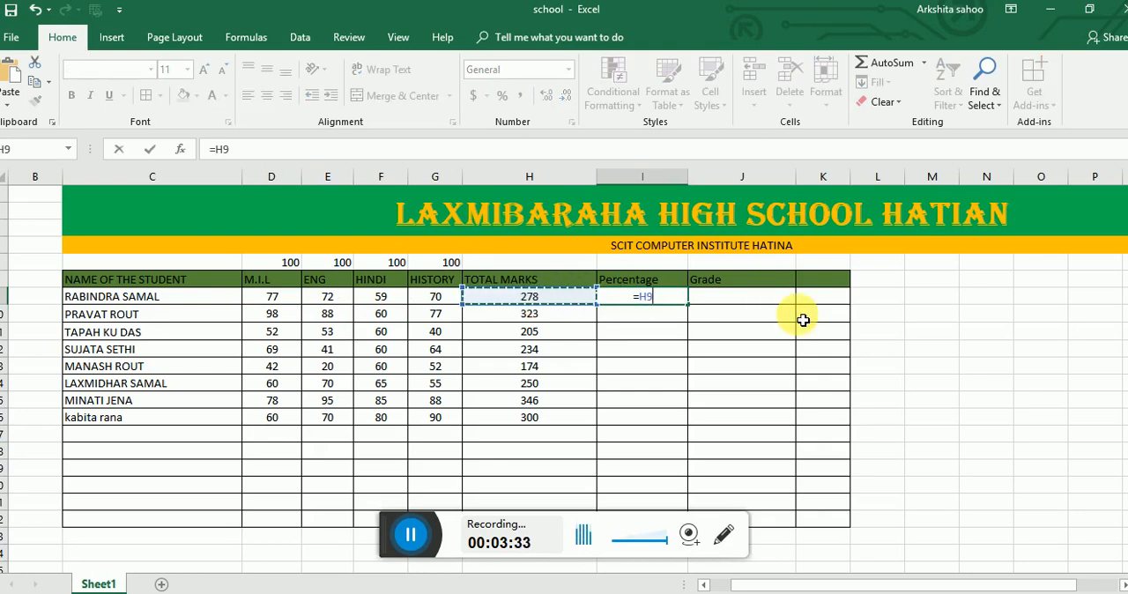
pyautogui.write('*')
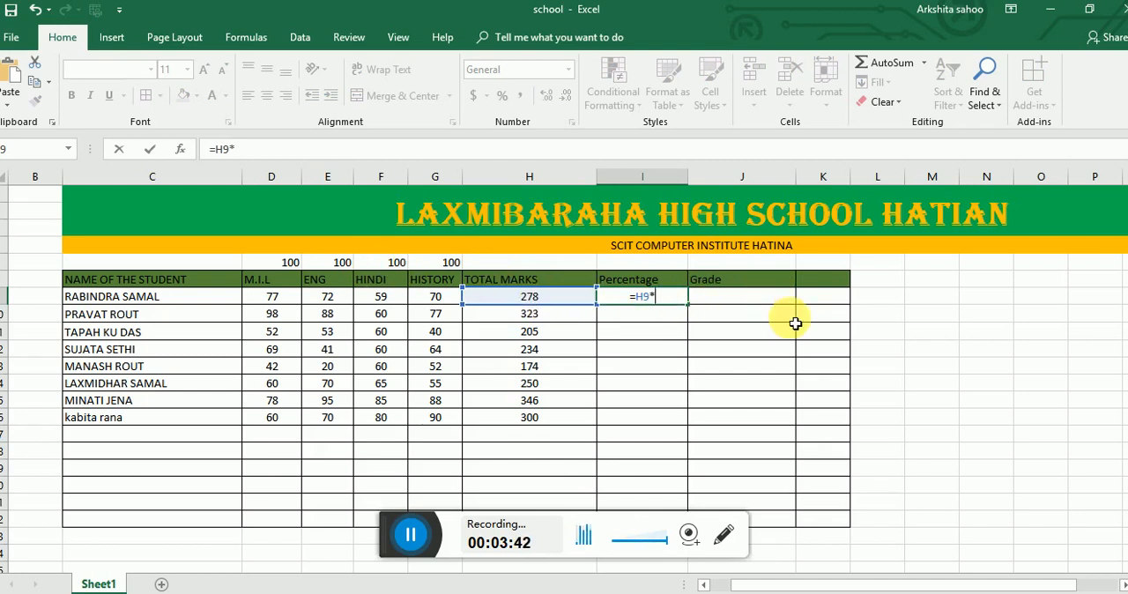
pyautogui.write('100/')
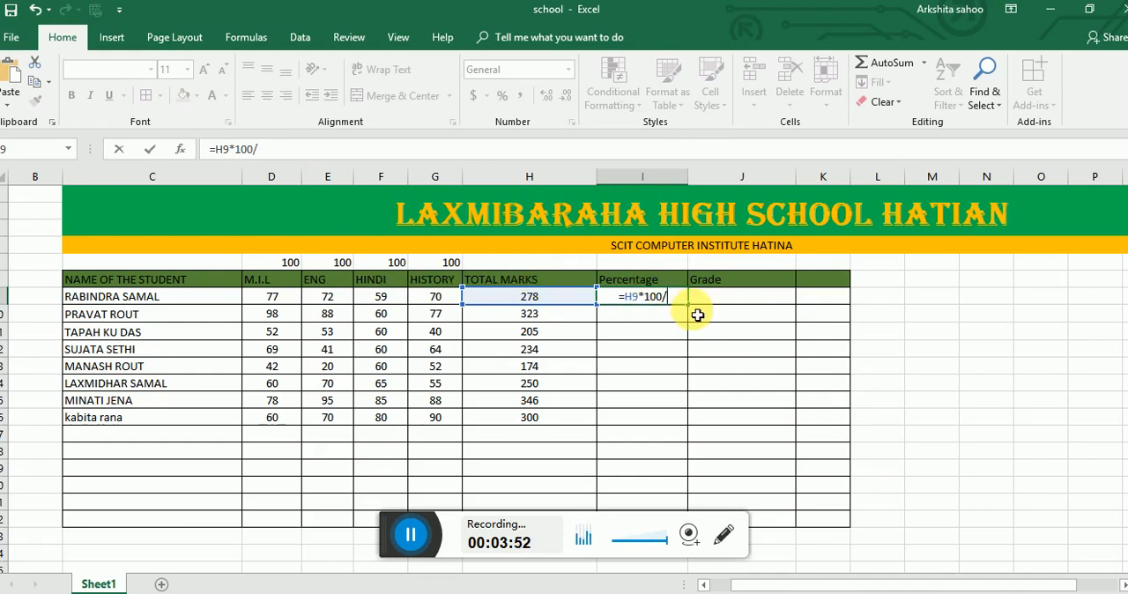
pyautogui.write('400')
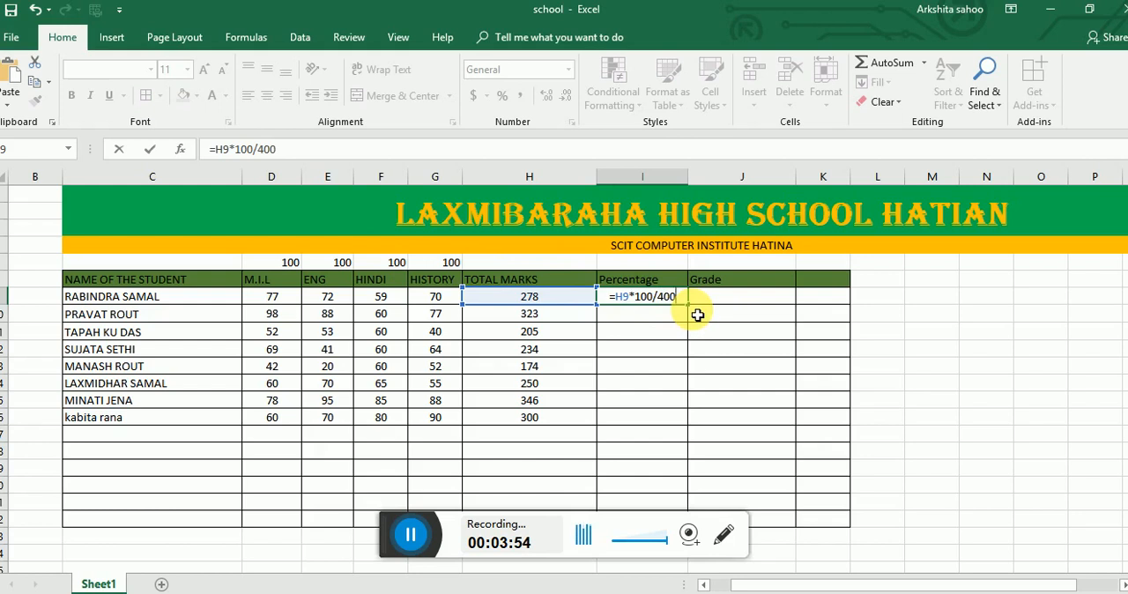
pyautogui.press('Return')
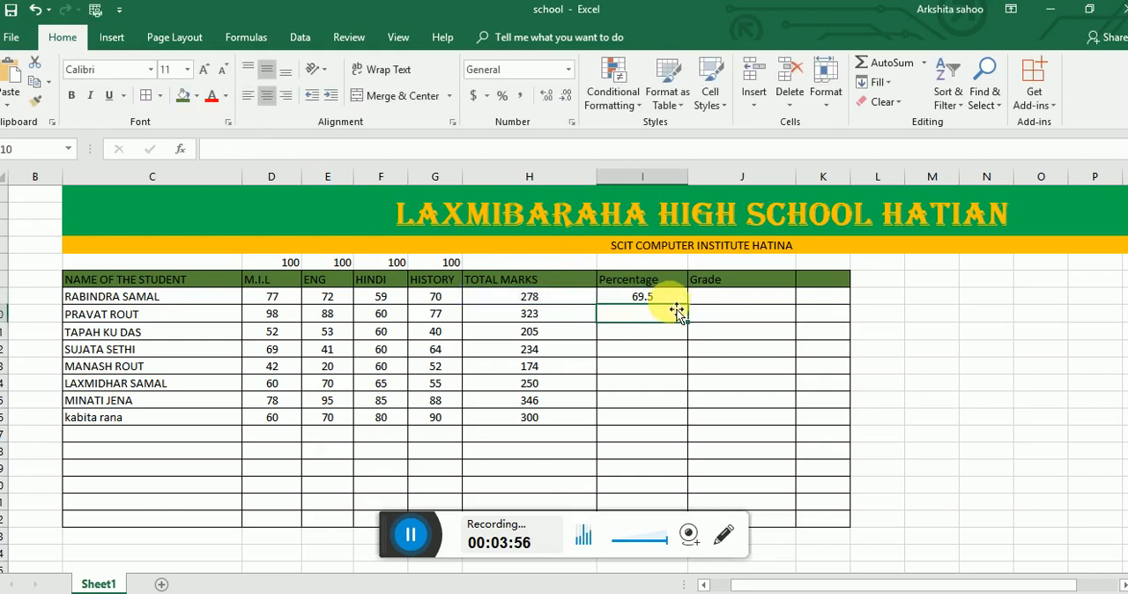
# - Fill the percentage formula from I9 down to I16 for the remaining students
pyautogui.click(673, 303)
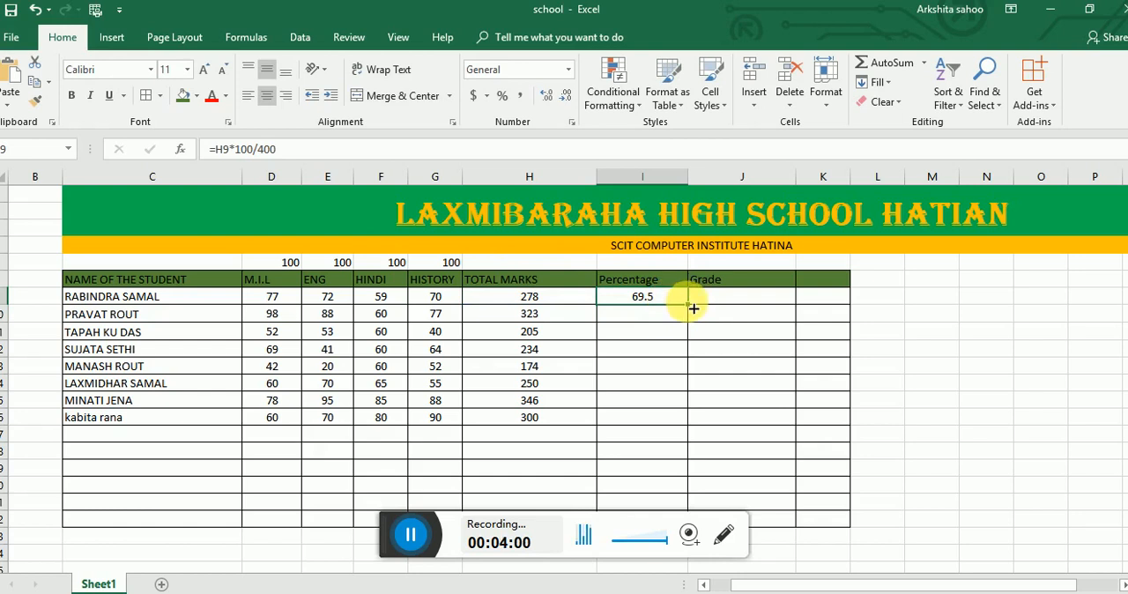
pyautogui.moveTo(685, 302); pyautogui.dragTo(693, 428)
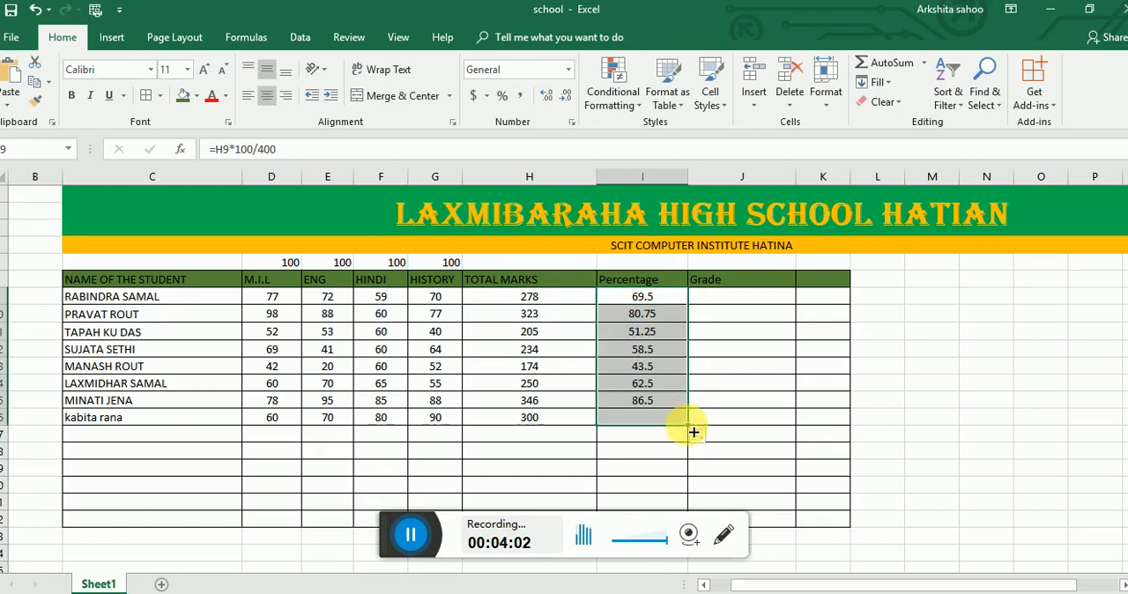
pyautogui.click(742, 368)
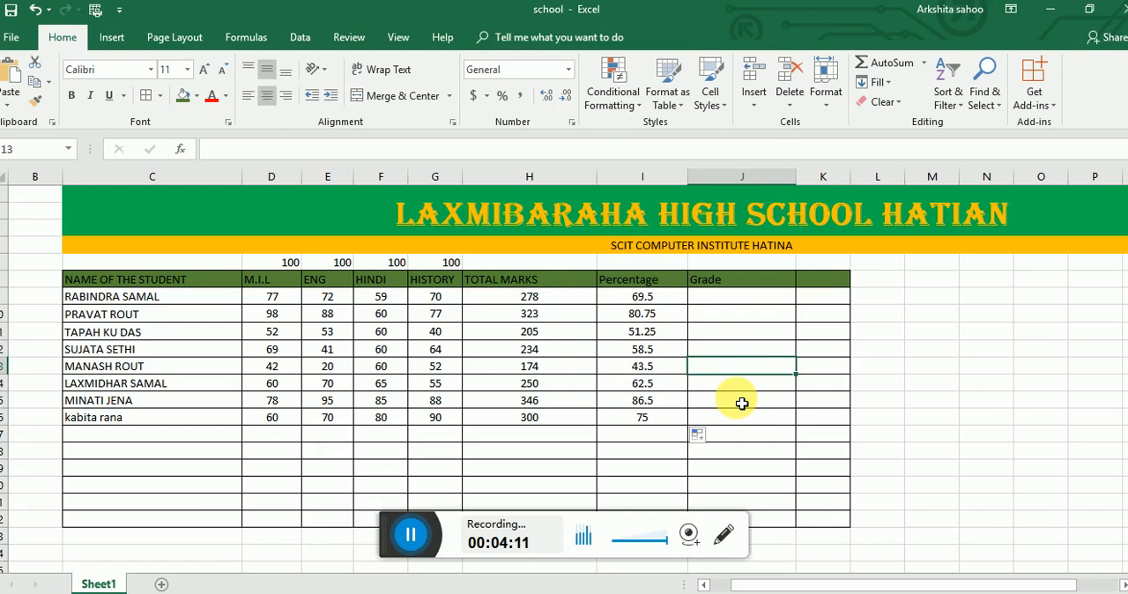
# - Begin the first student's grade formula in J9 with =IF(I9>=80,"A", to give grade A from 80 percent
pyautogui.click(723, 302)
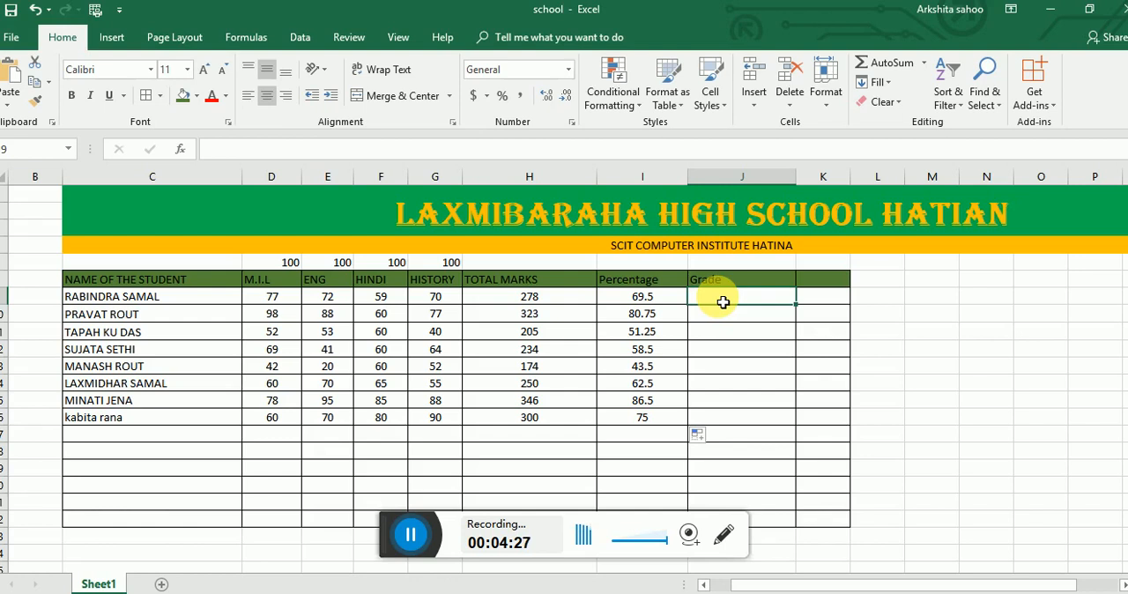
pyautogui.write('=')
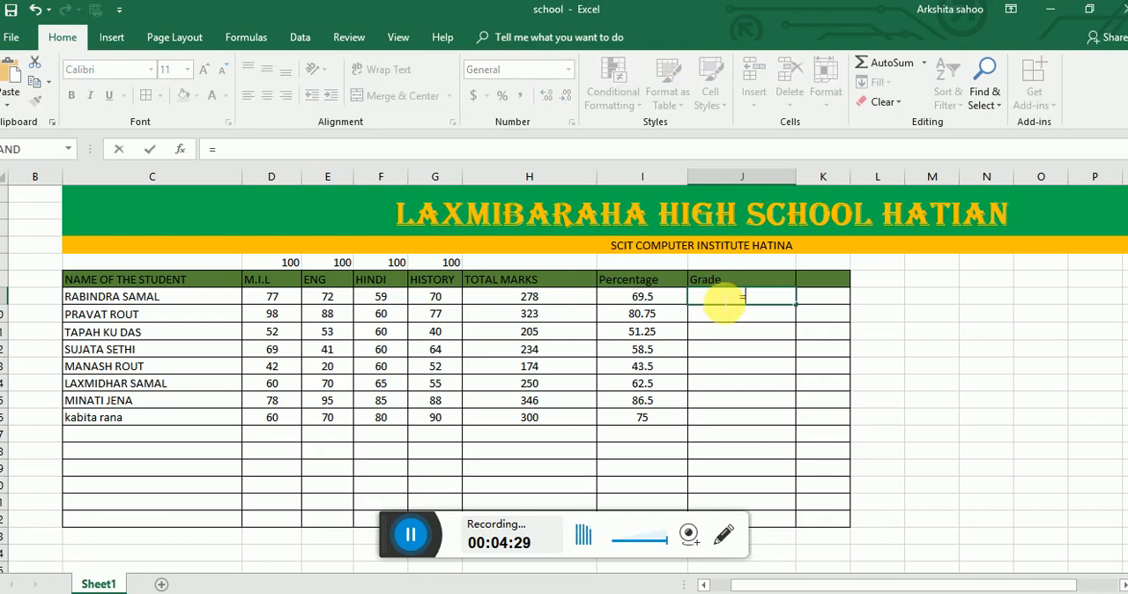
pyautogui.write('IF')
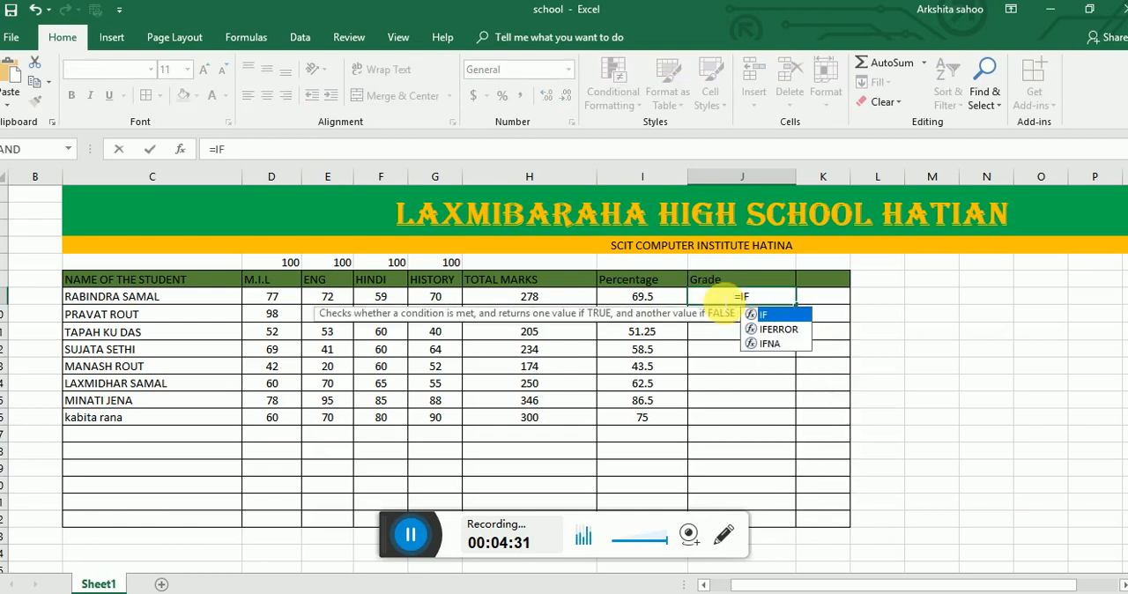
pyautogui.write('(')
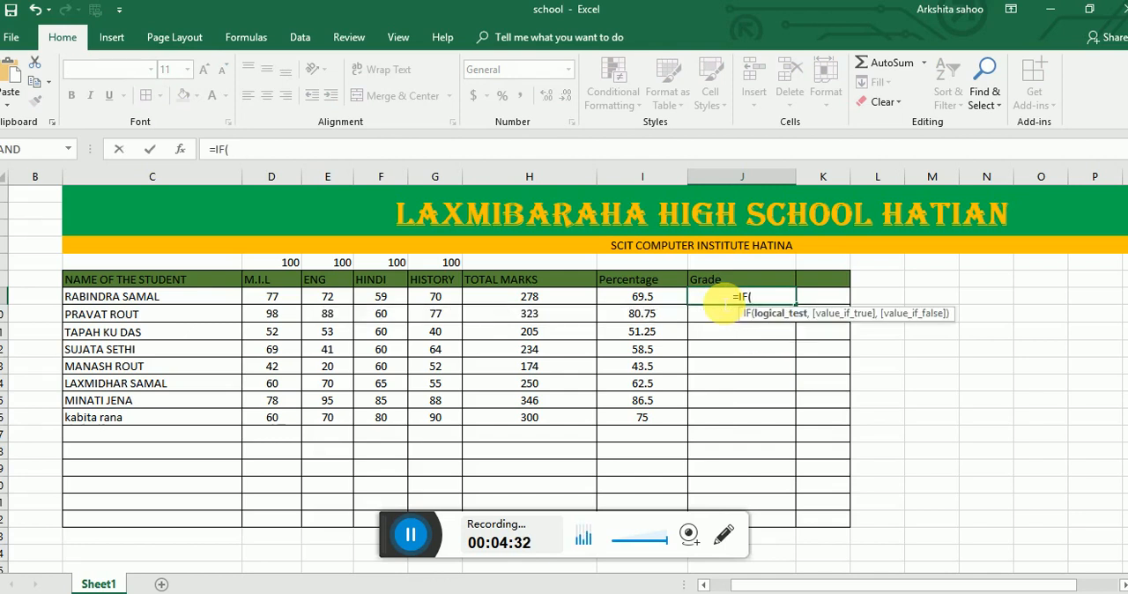
pyautogui.click(670, 301)
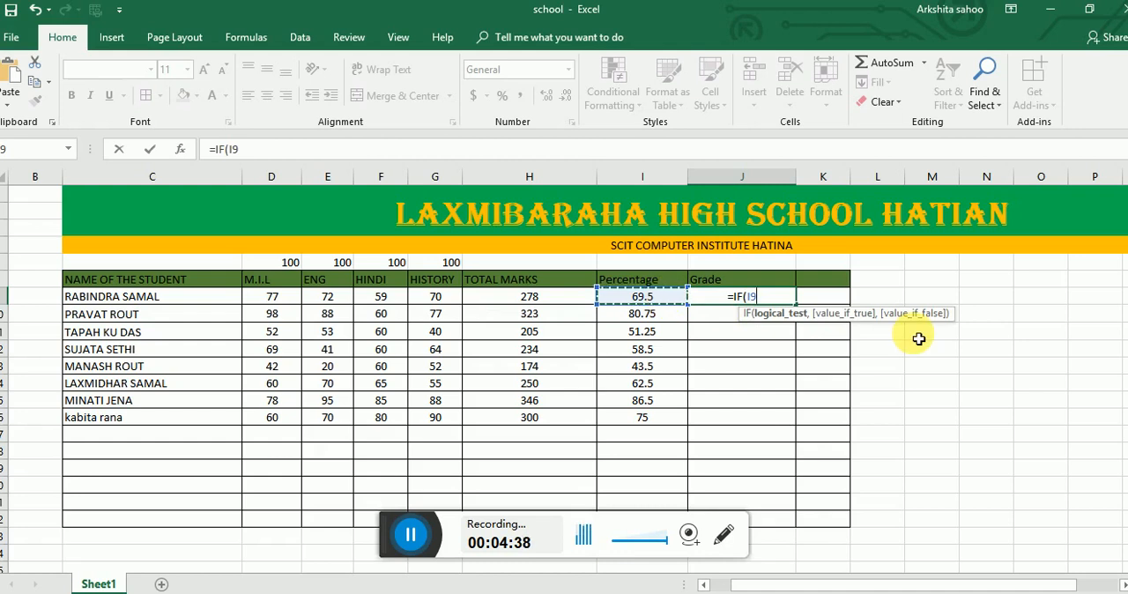
pyautogui.write('>=')
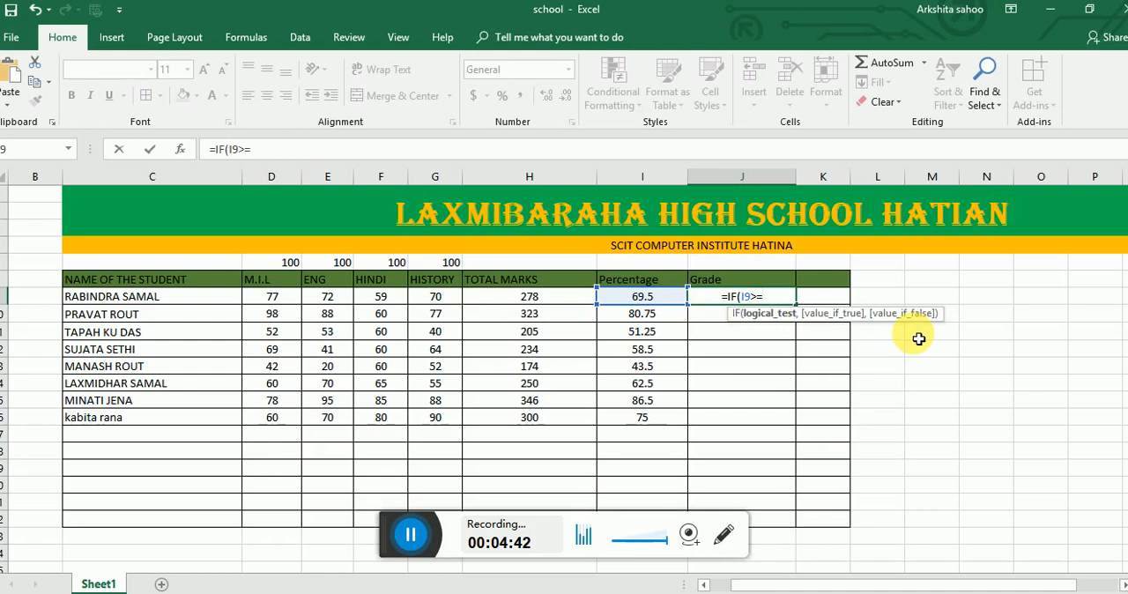
pyautogui.write('80')
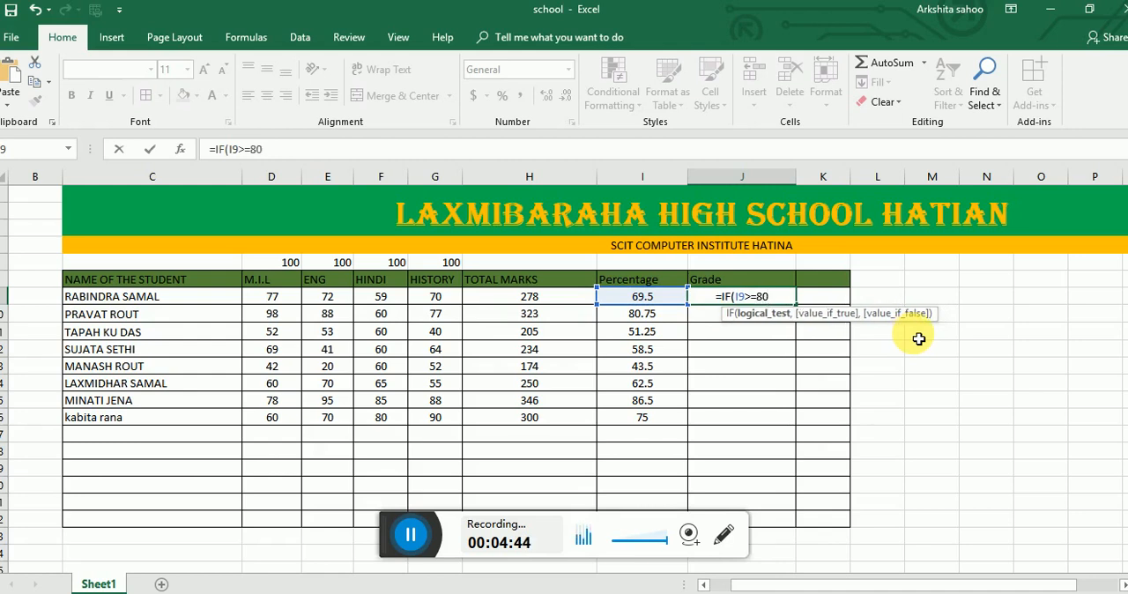
pyautogui.write(',')
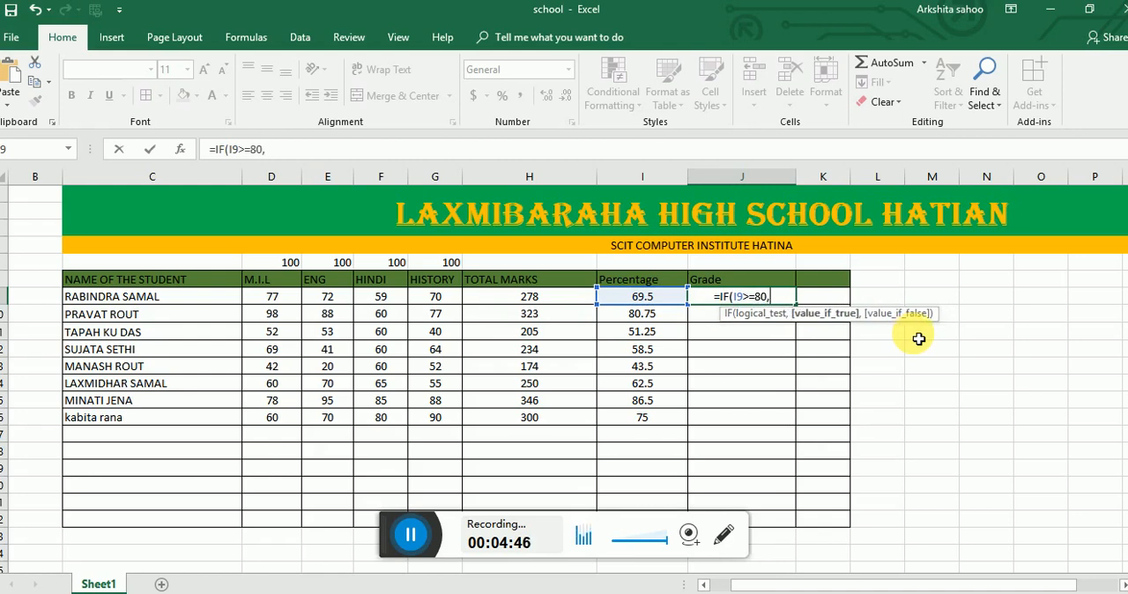
pyautogui.write('"')
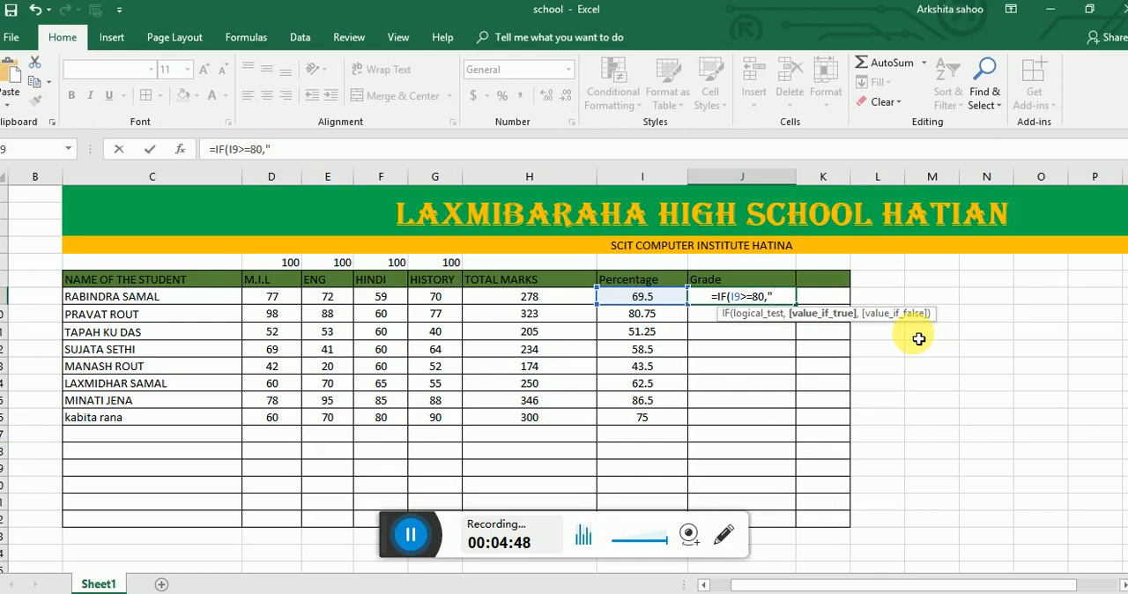
pyautogui.write('A')
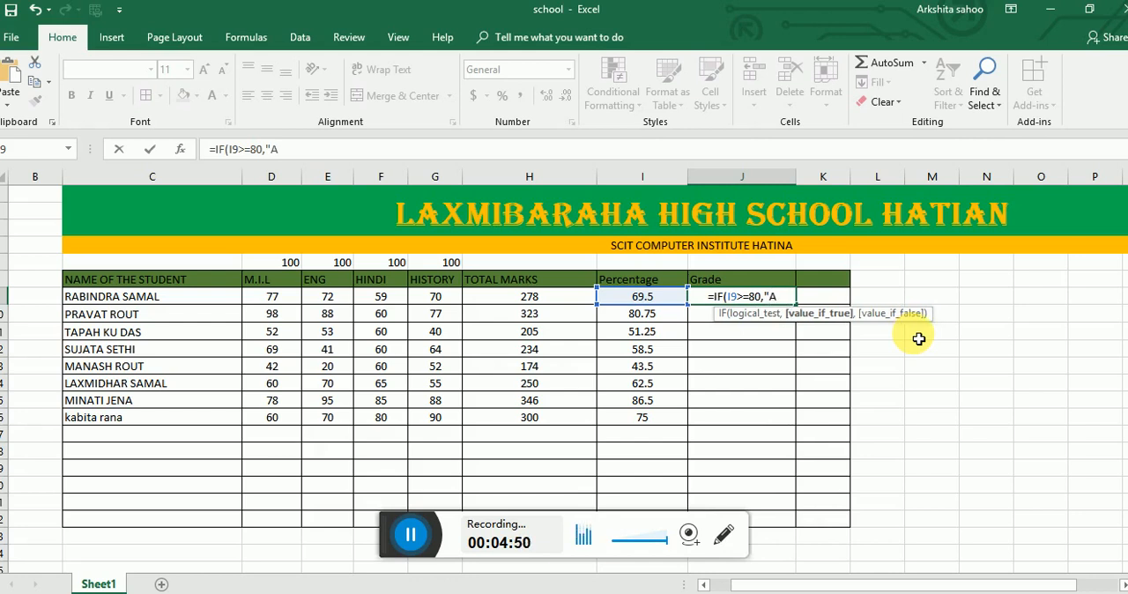
pyautogui.write('"')
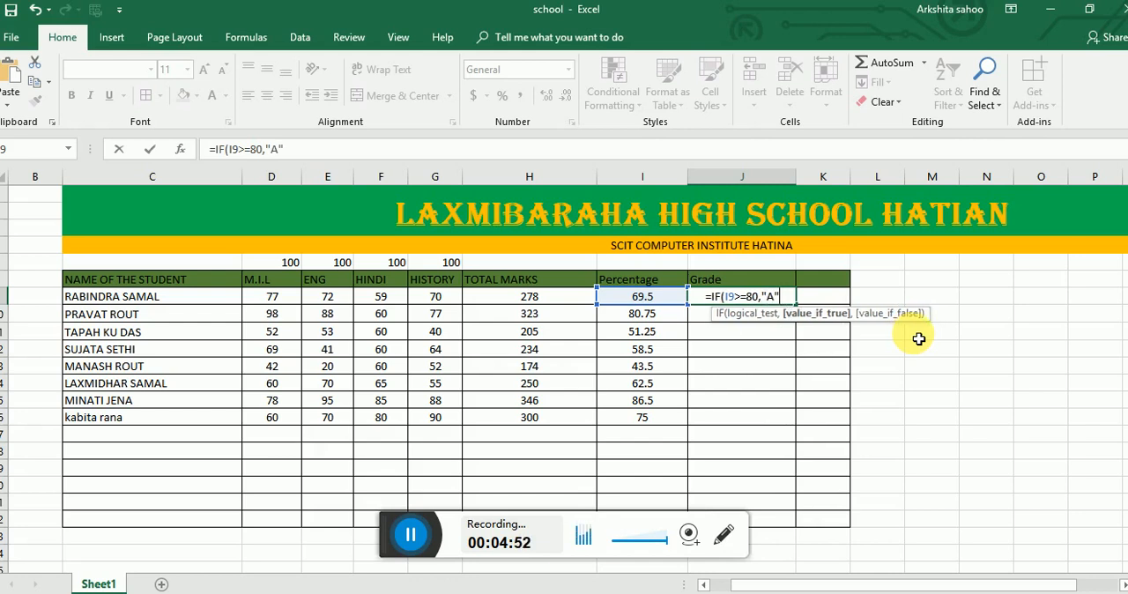
pyautogui.write(',')
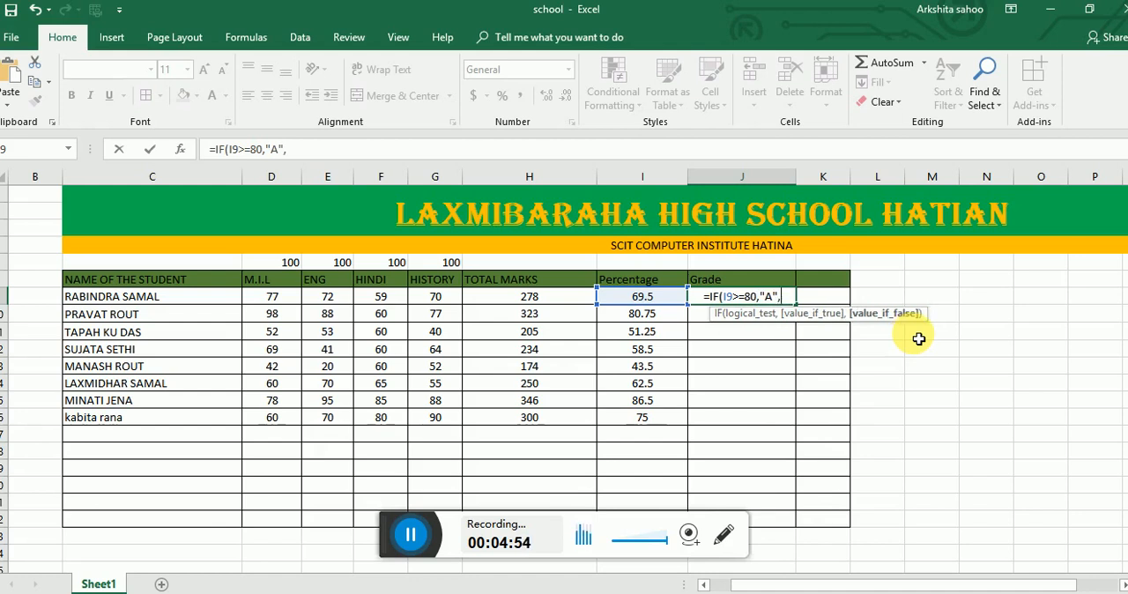
pyautogui.write('IF')
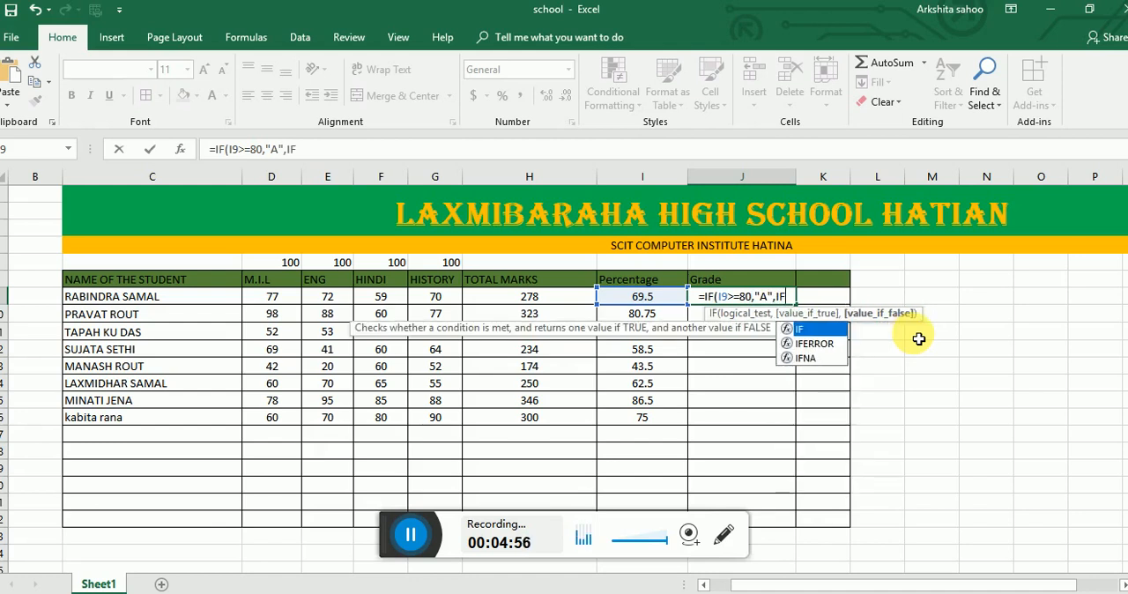
pyautogui.write('(')
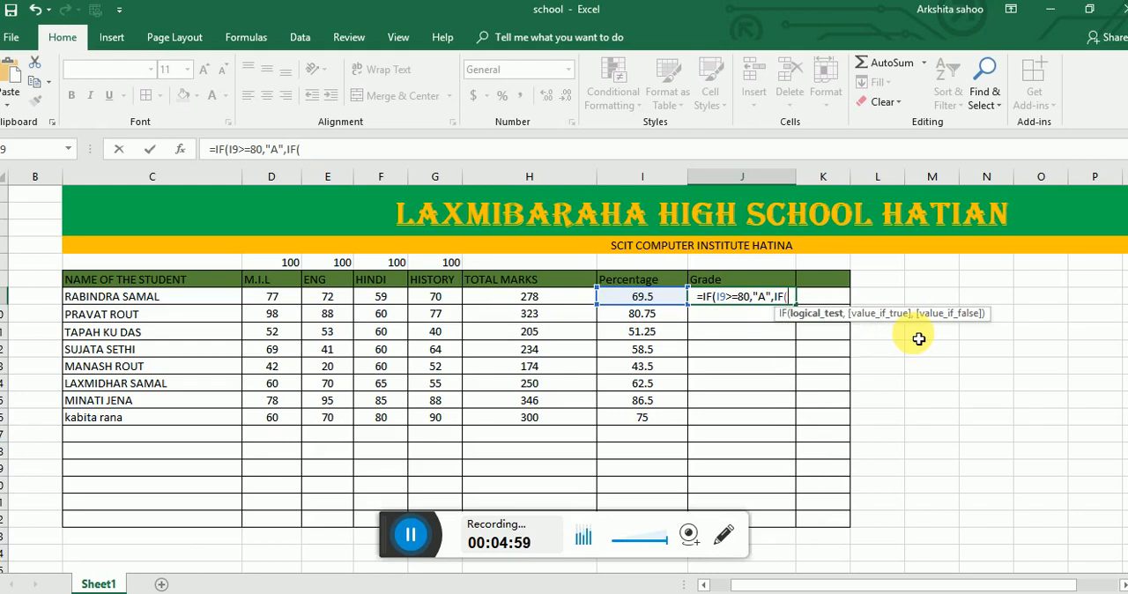
# - Extend the J9 grade formula with the nested condition IF(I9>=70,"B", for grade B
pyautogui.click(669, 304)
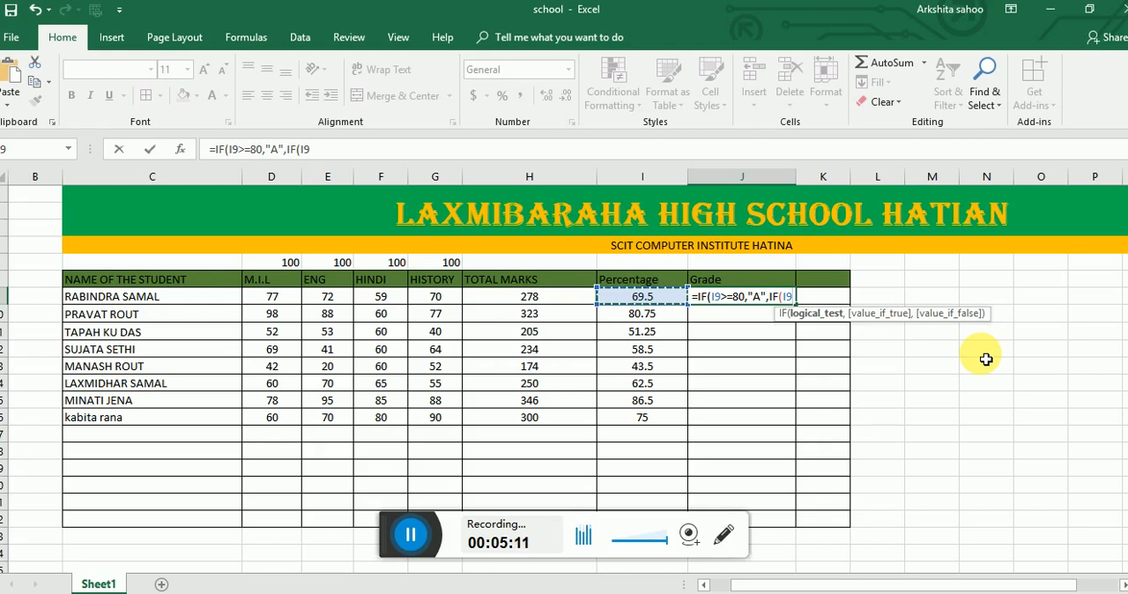
pyautogui.write('>=')
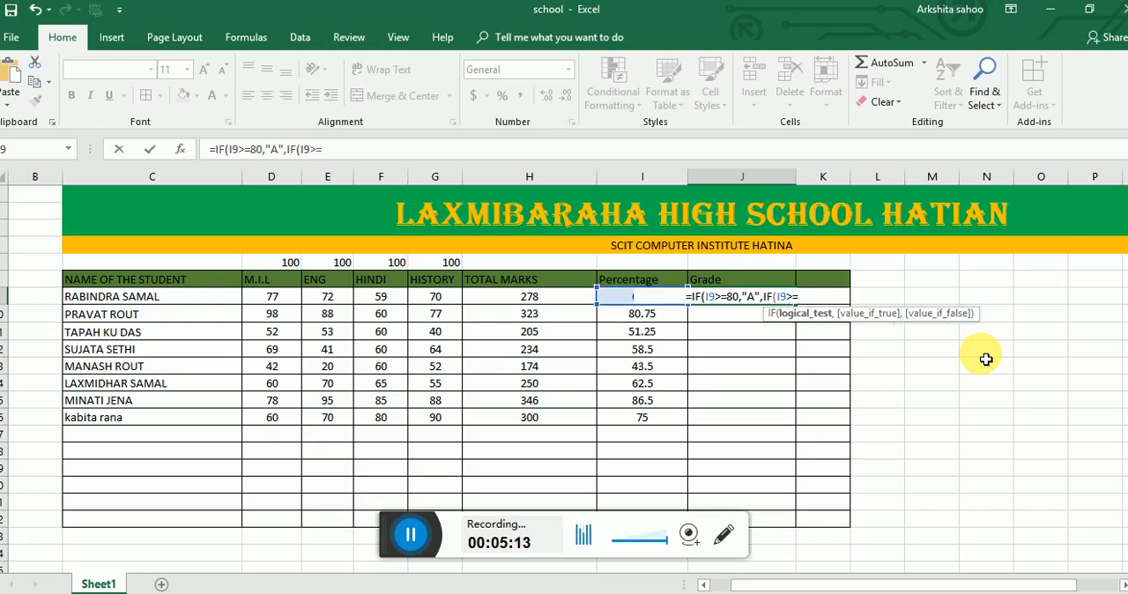
pyautogui.write('70')
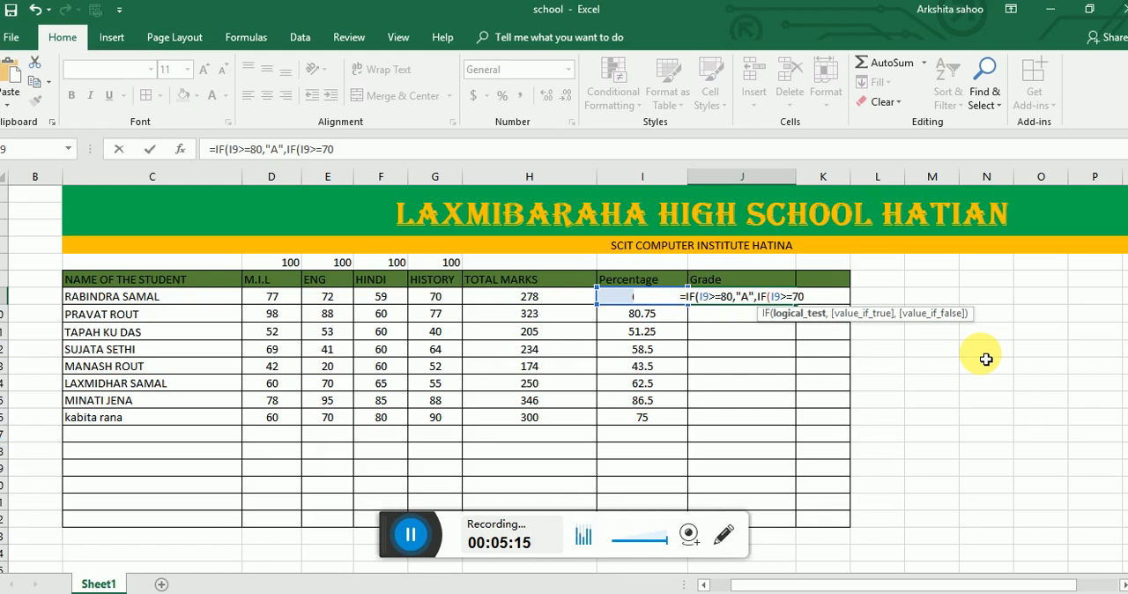
pyautogui.write(',')
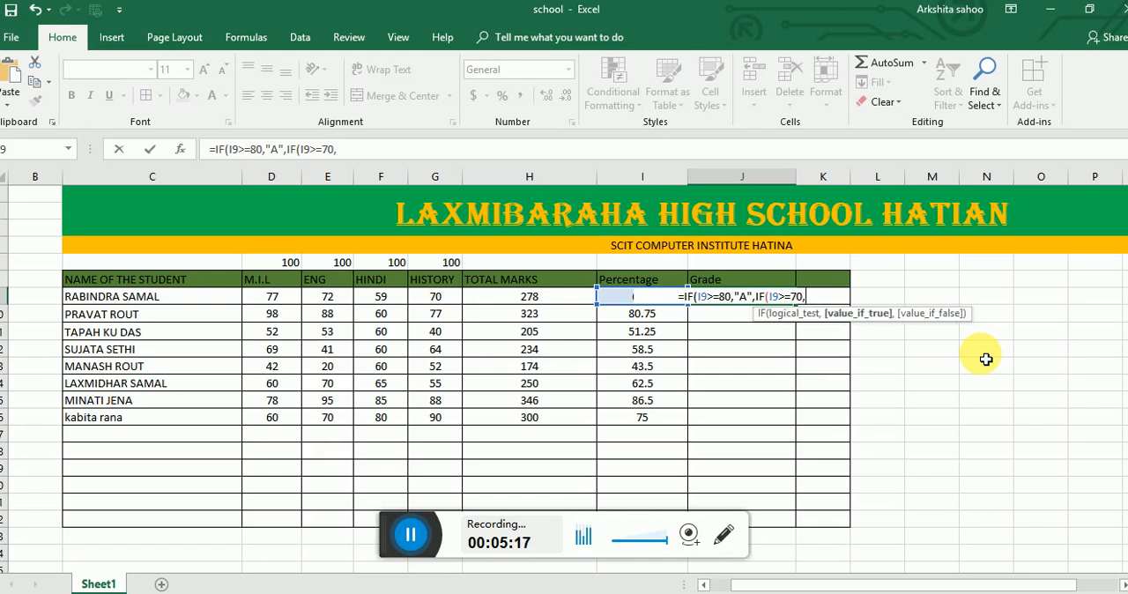
pyautogui.write('"B')
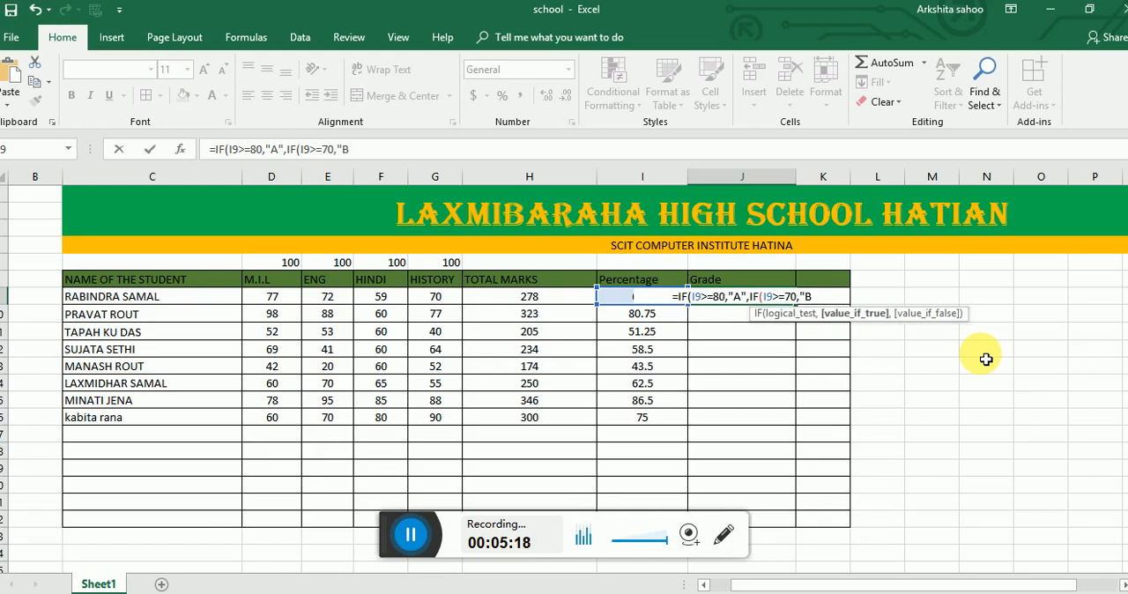
pyautogui.write('"')
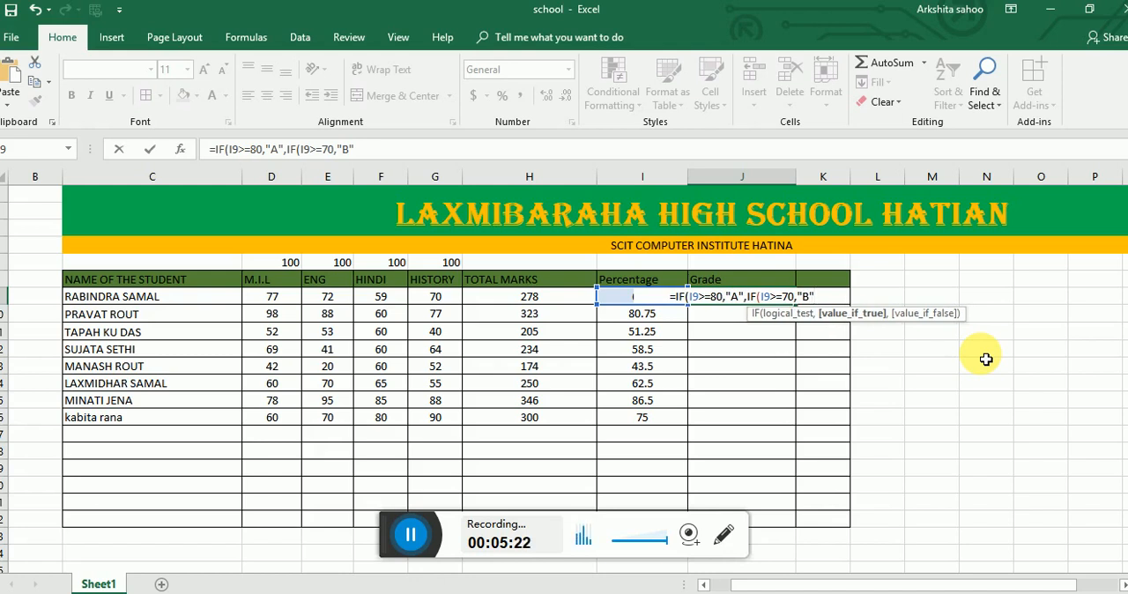
pyautogui.write(',')
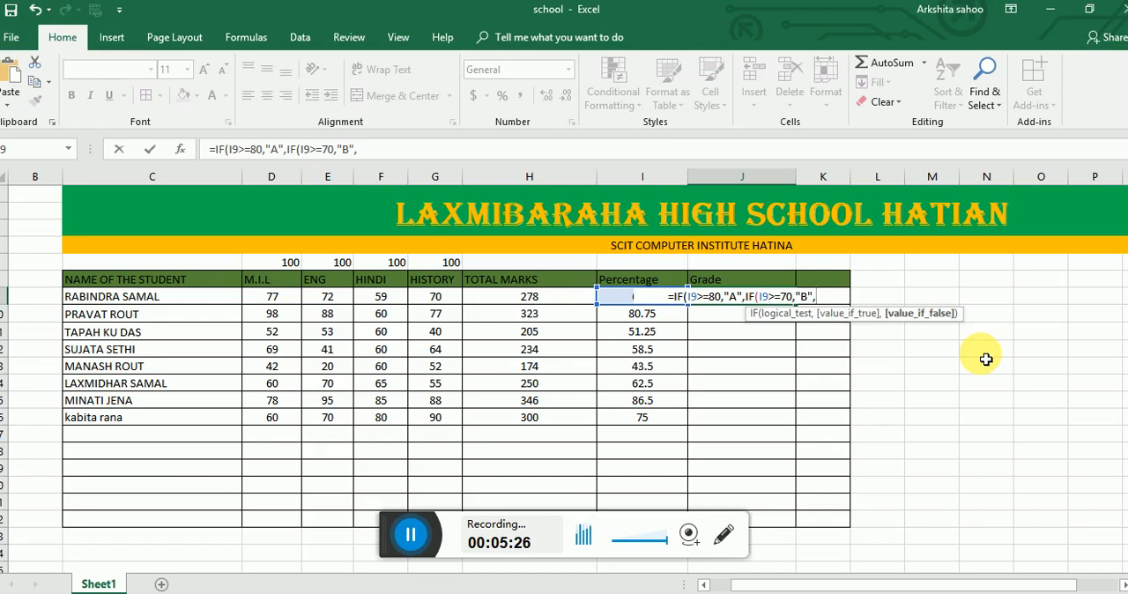
pyautogui.write('IF')
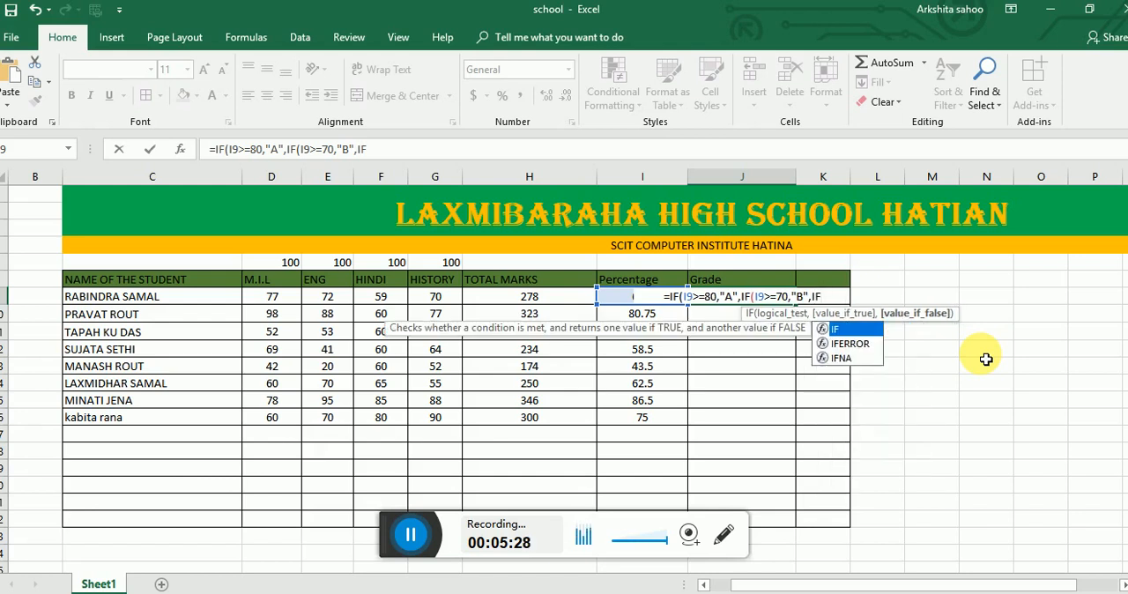
pyautogui.write('(')
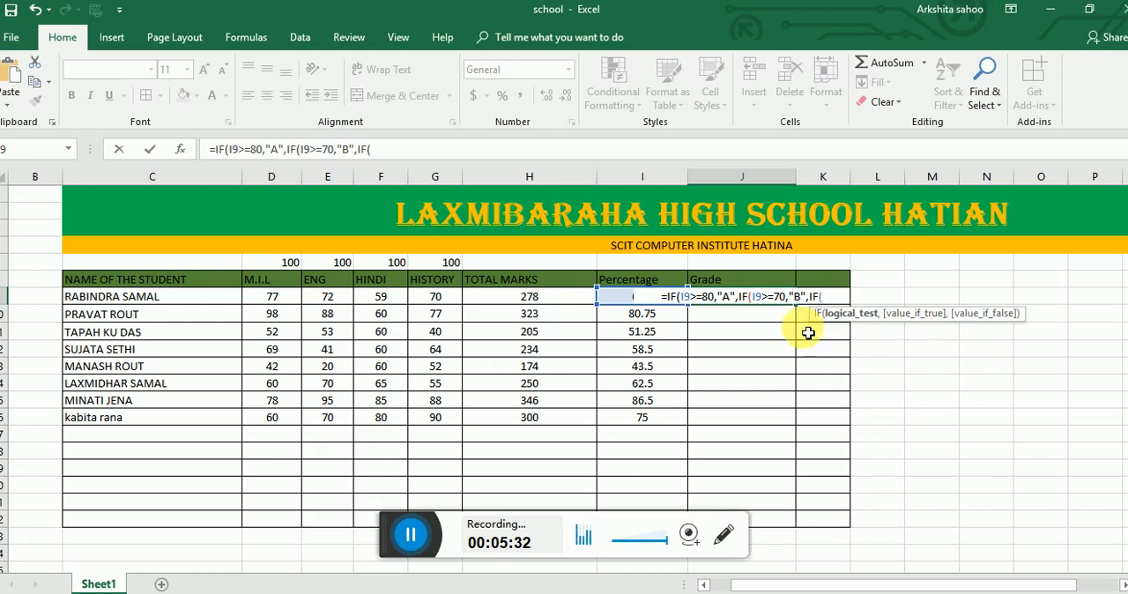
# - Add a third nested condition IF(I9>=60,"C", to the J9 grade formula for grade C
pyautogui.click(623, 303)
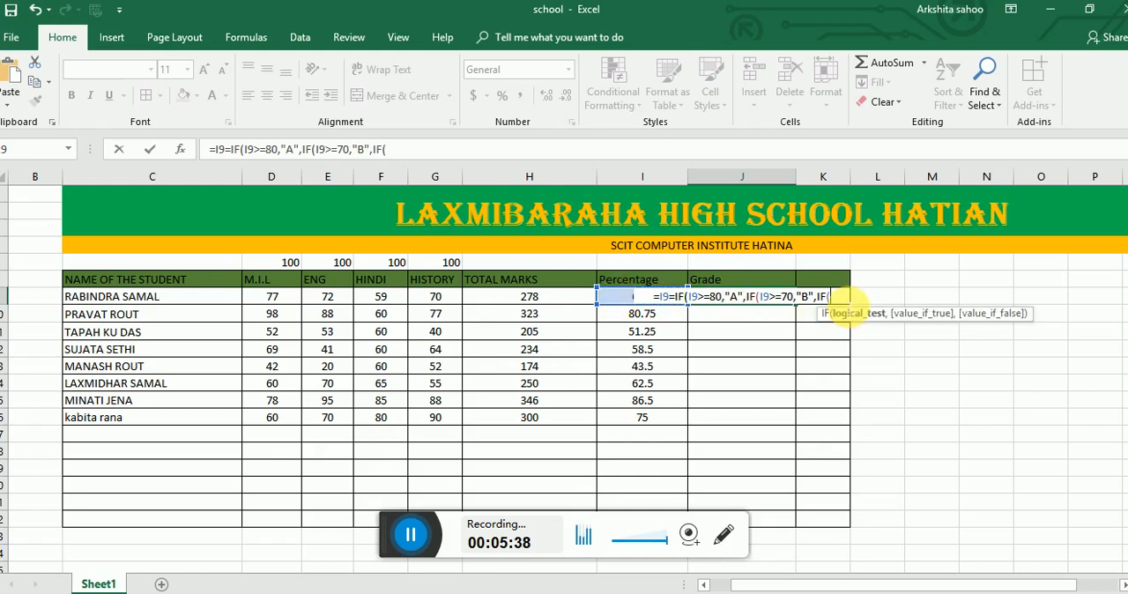
pyautogui.click(636, 303)
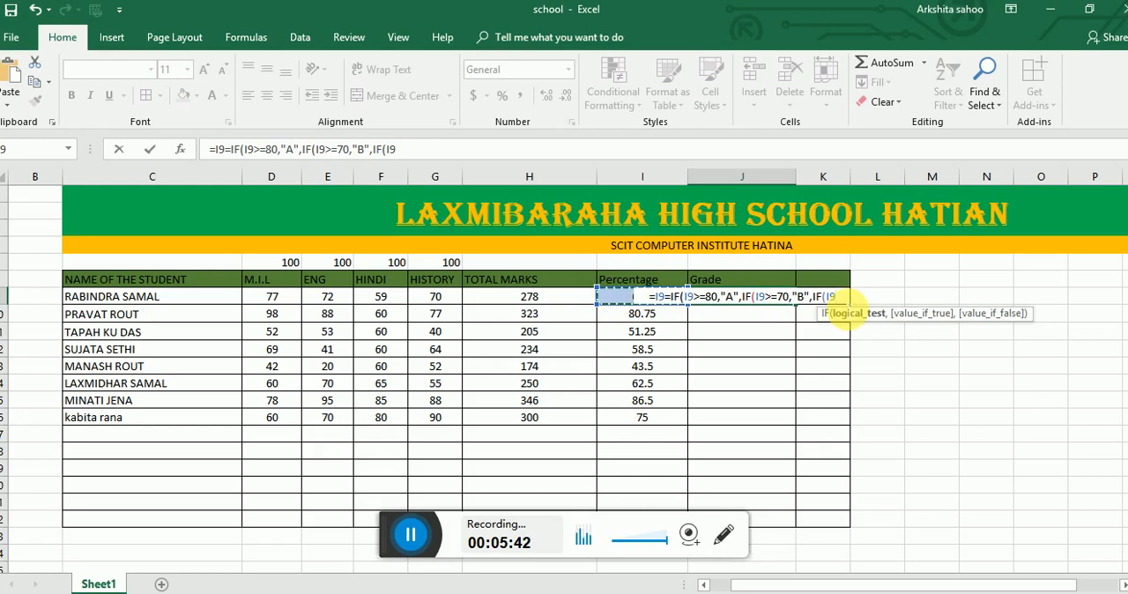
pyautogui.write('>=')
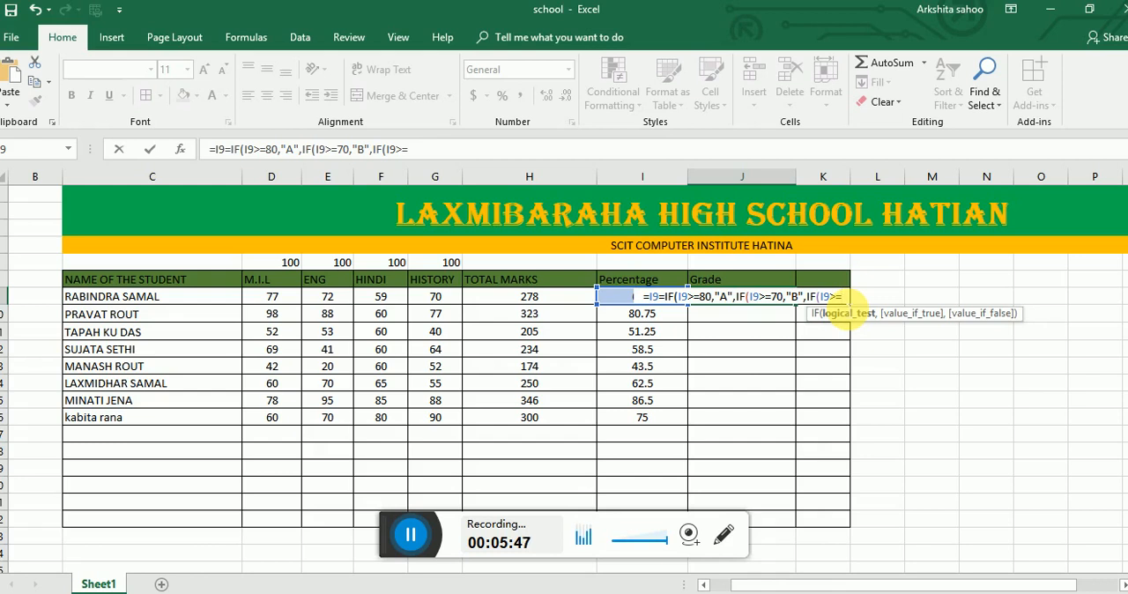
pyautogui.write('60')
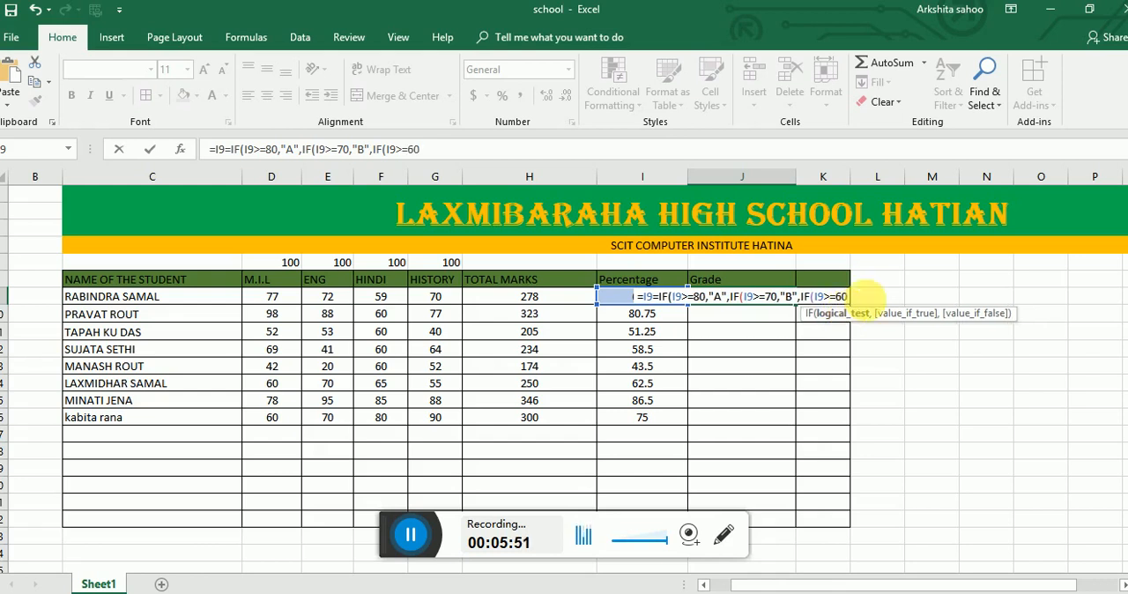
pyautogui.write(',"')
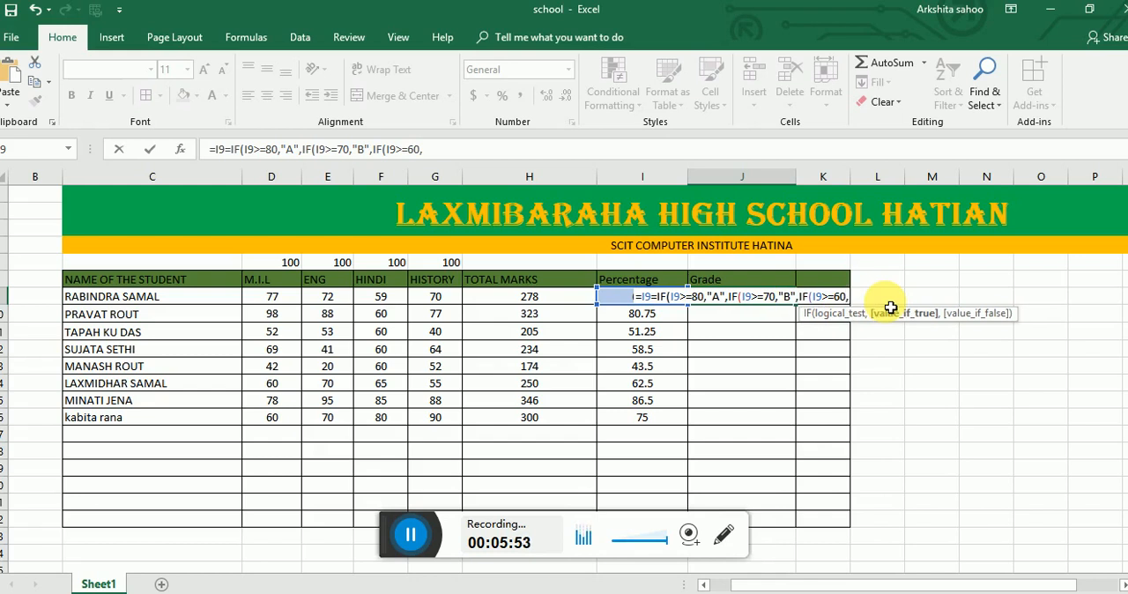
pyautogui.write('C')
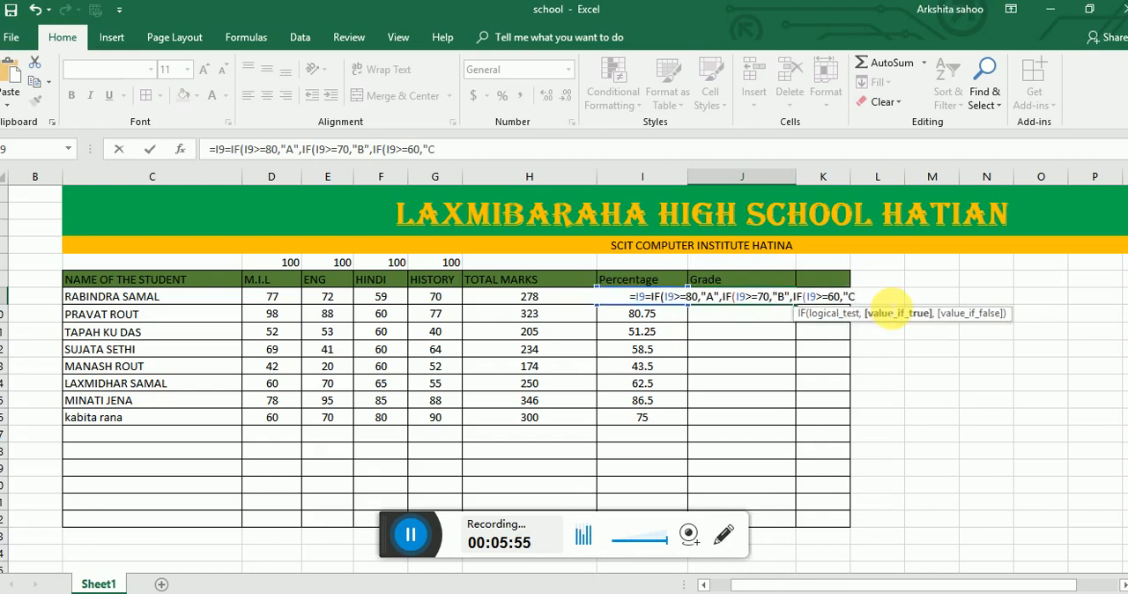
pyautogui.write('"')
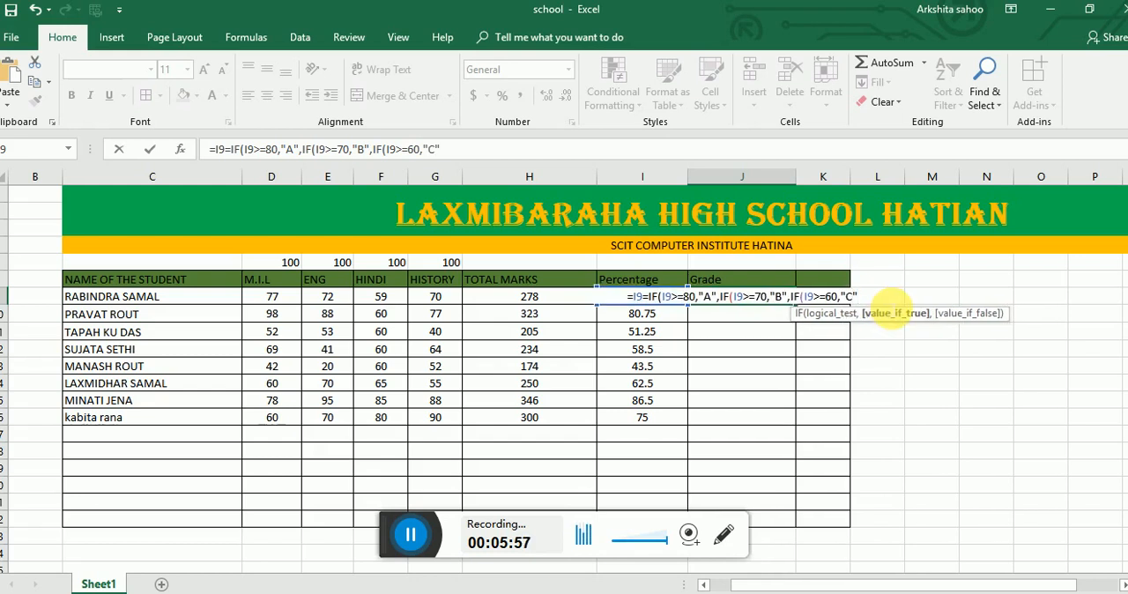
pyautogui.write(',')
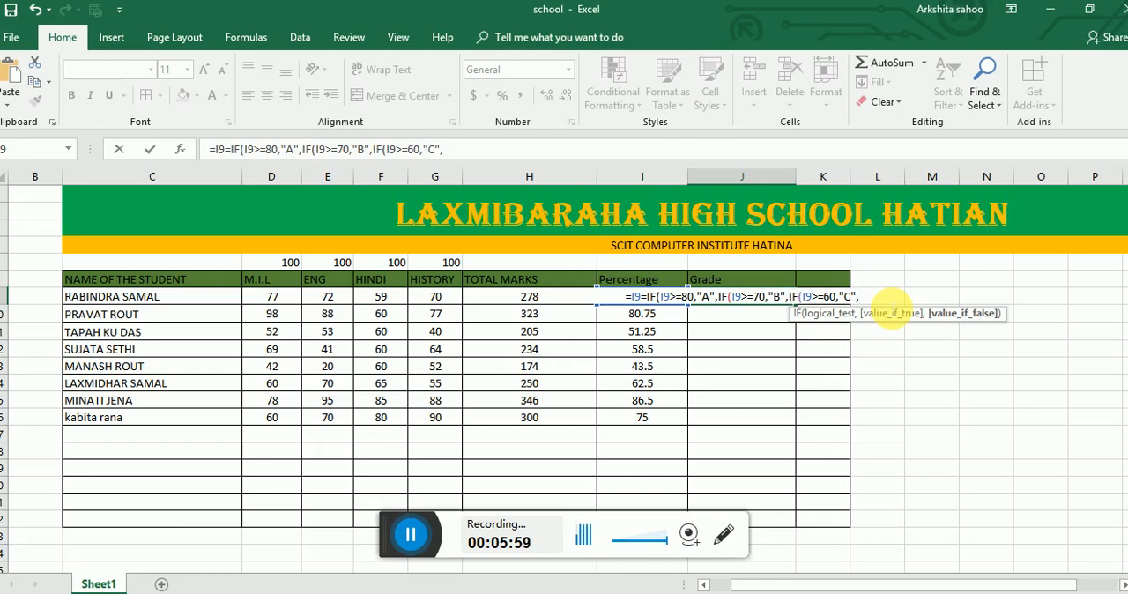
pyautogui.write('IF')
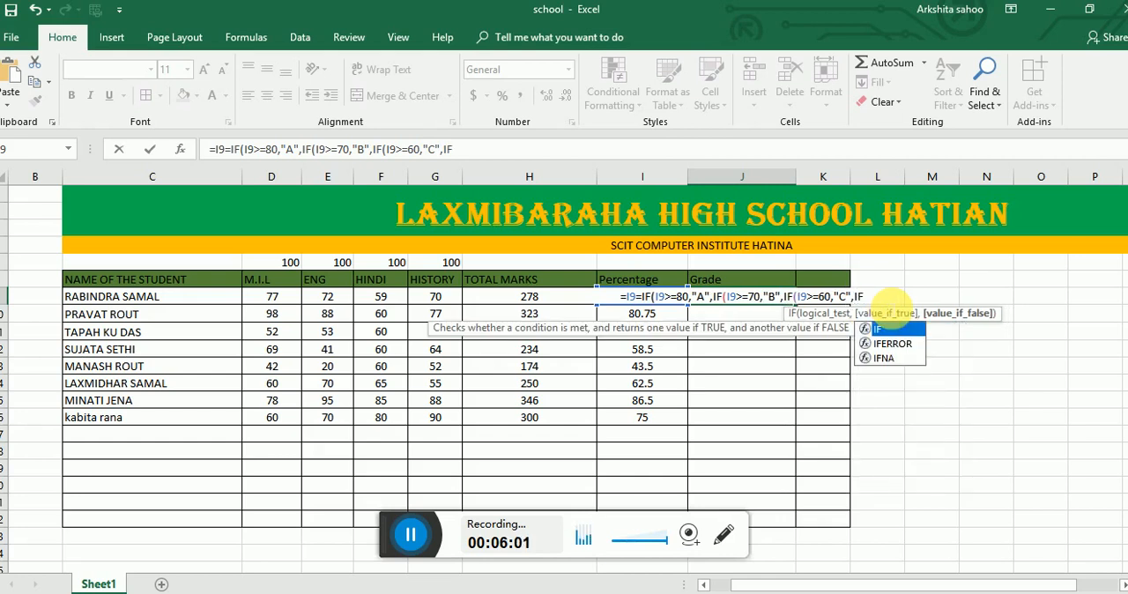
pyautogui.write('(')
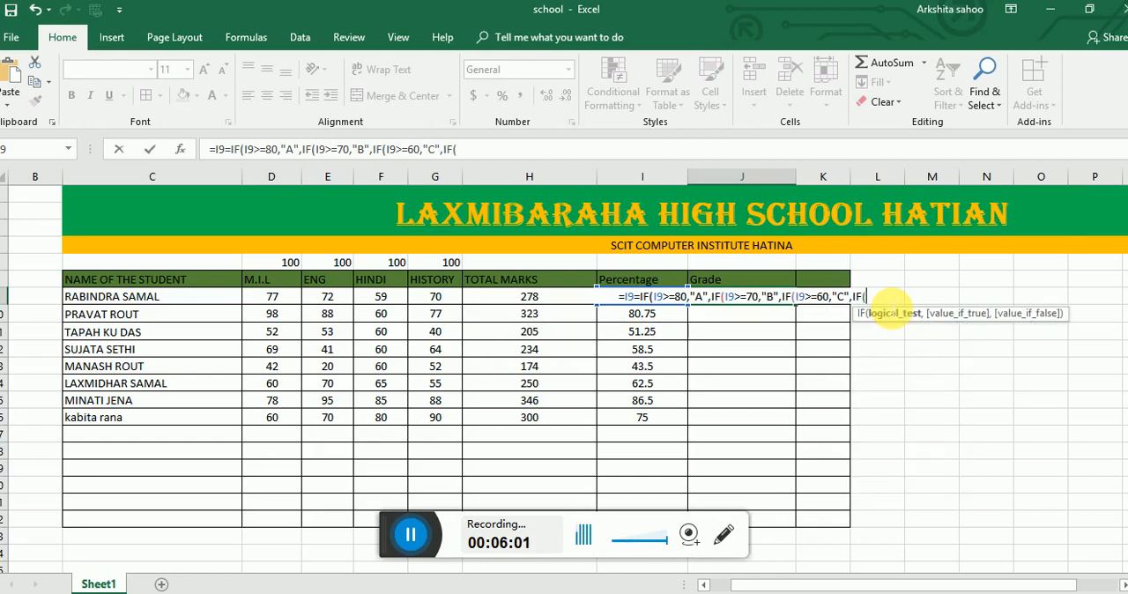
pyautogui.click(618, 297)
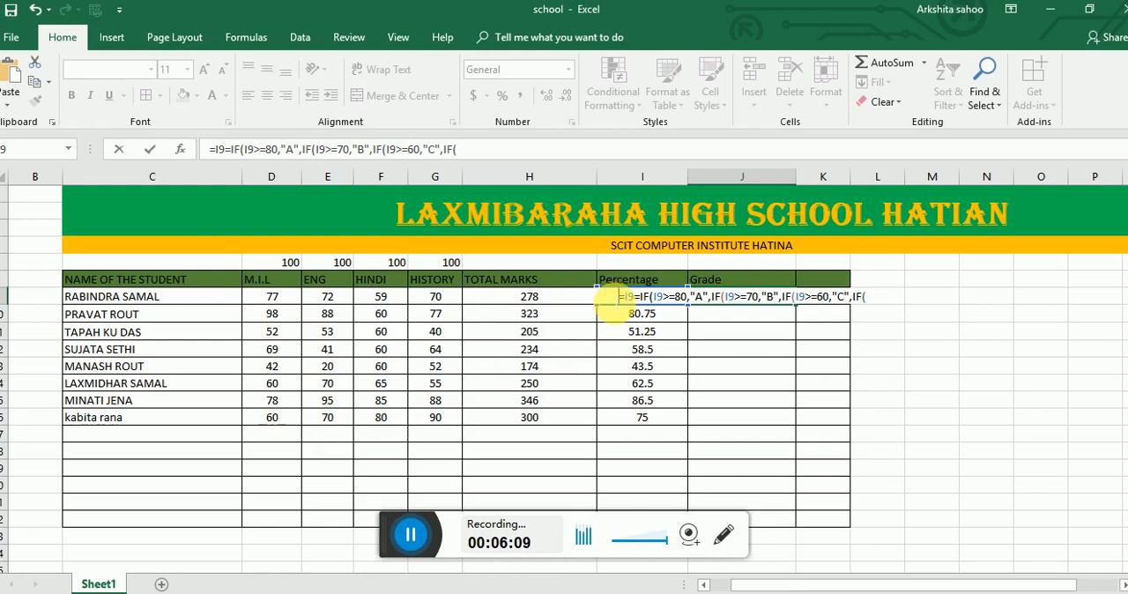
pyautogui.write('=')
pyautogui.click(630, 315)
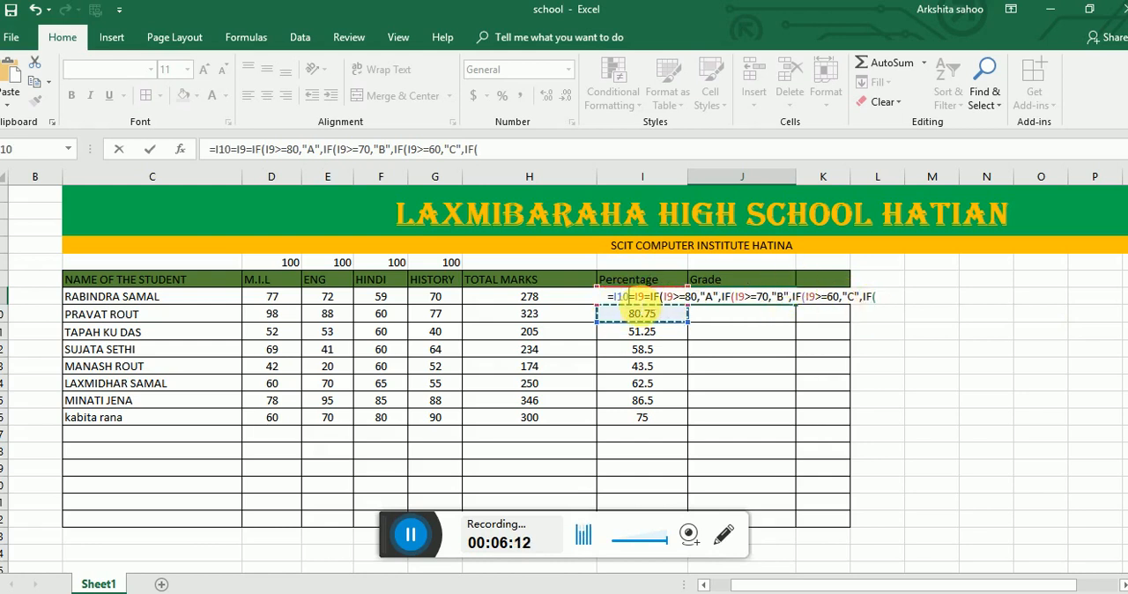
pyautogui.press('BackSpace')
pyautogui.press('BackSpace')
pyautogui.press('BackSpace')
pyautogui.press('BackSpace')
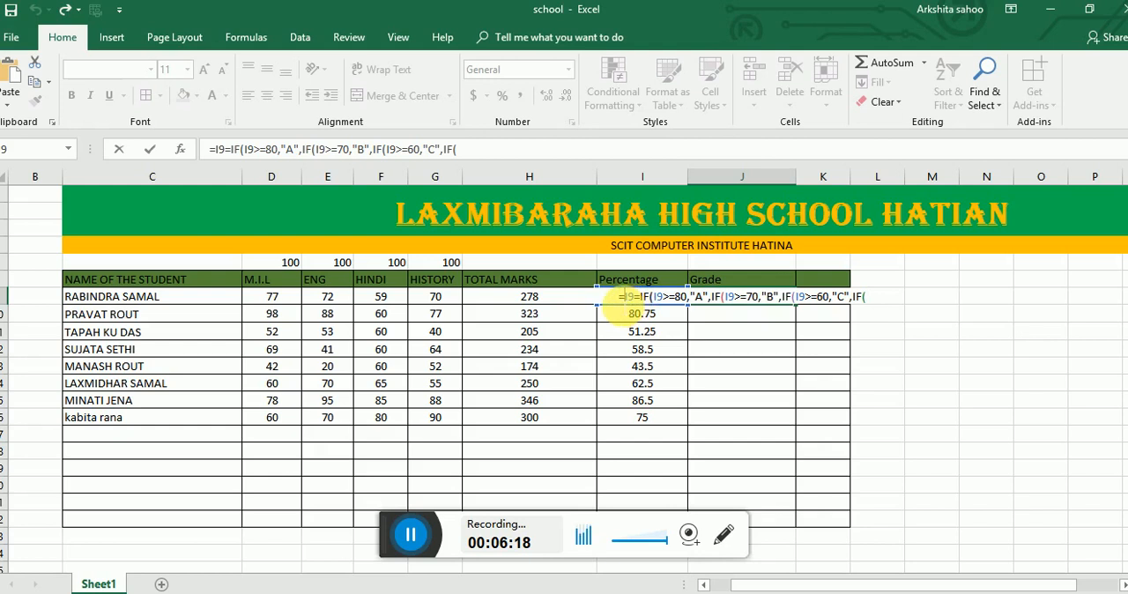
pyautogui.doubleClick(670, 303)
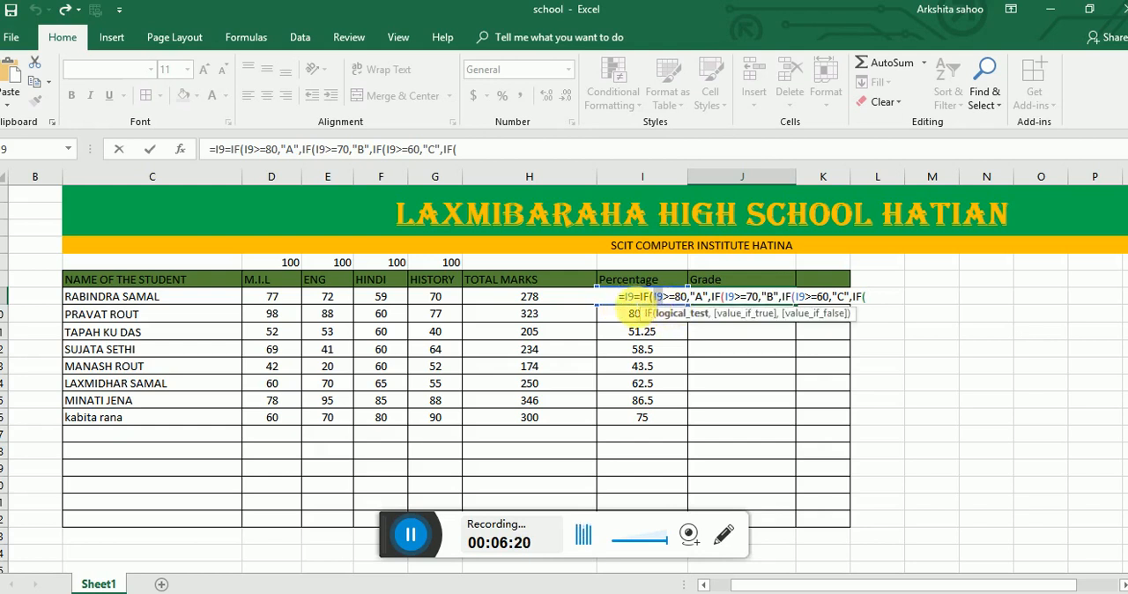
pyautogui.click(618, 299)
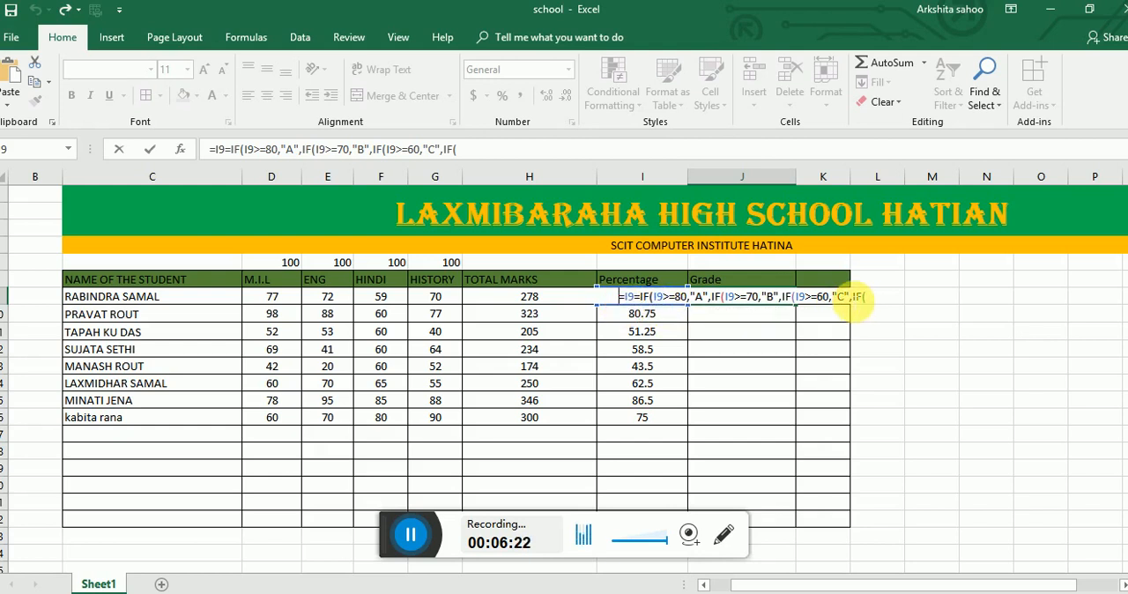
# - Delete the faulty nested IF formula from the first student's Grade cell J9 and abandon the entry
pyautogui.click(867, 298)
pyautogui.press('BackSpace')
pyautogui.press('BackSpace')
pyautogui.press('BackSpace')
pyautogui.press('BackSpace')
pyautogui.press('BackSpace')
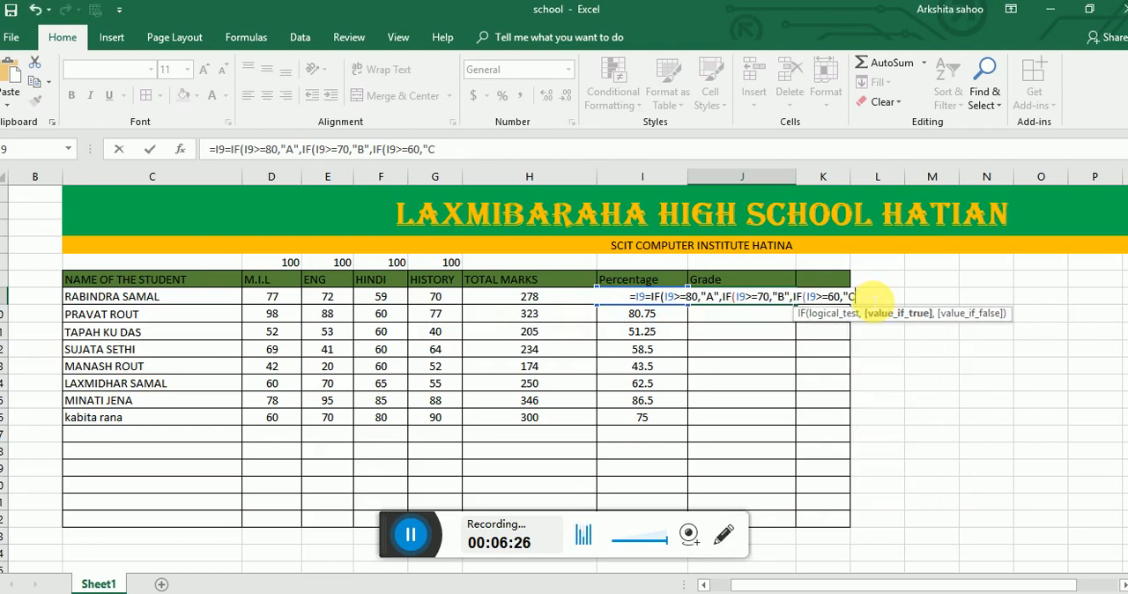
pyautogui.press('BackSpace')
pyautogui.press('BackSpace')
pyautogui.press('BackSpace')
pyautogui.press('BackSpace')
pyautogui.press('BackSpace')
pyautogui.press('BackSpace')
pyautogui.press('BackSpace')
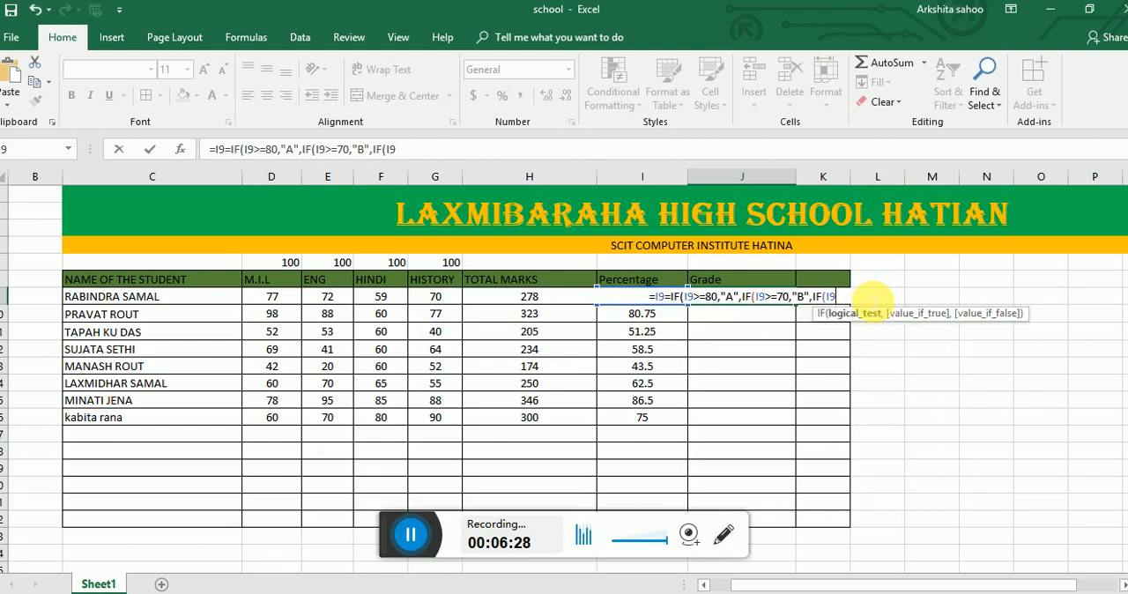
pyautogui.press('BackSpace')
pyautogui.press('BackSpace')
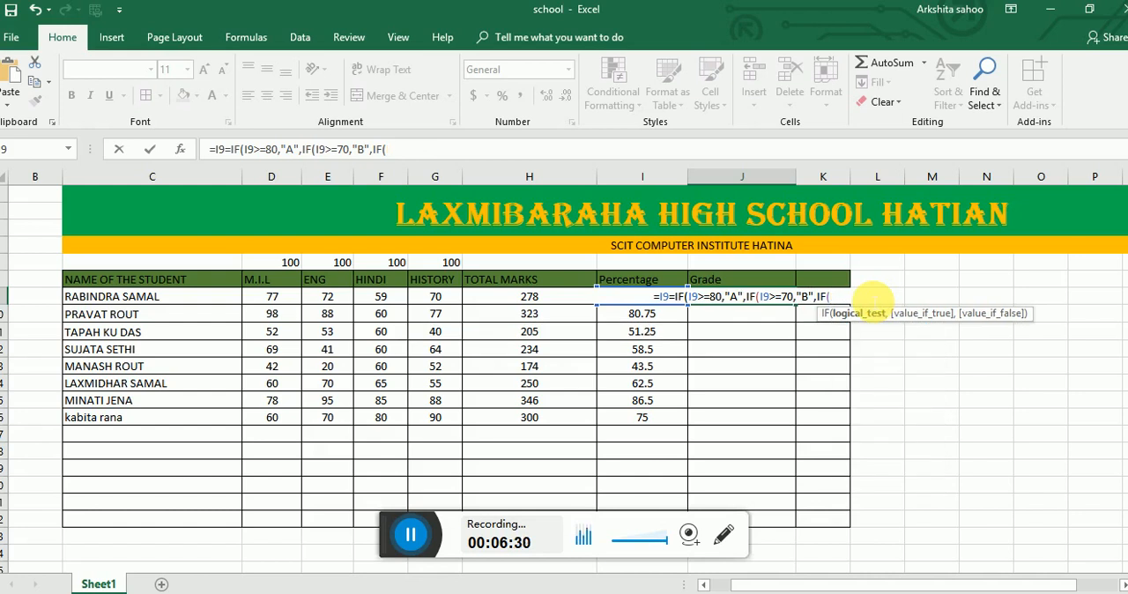
pyautogui.click(682, 281)
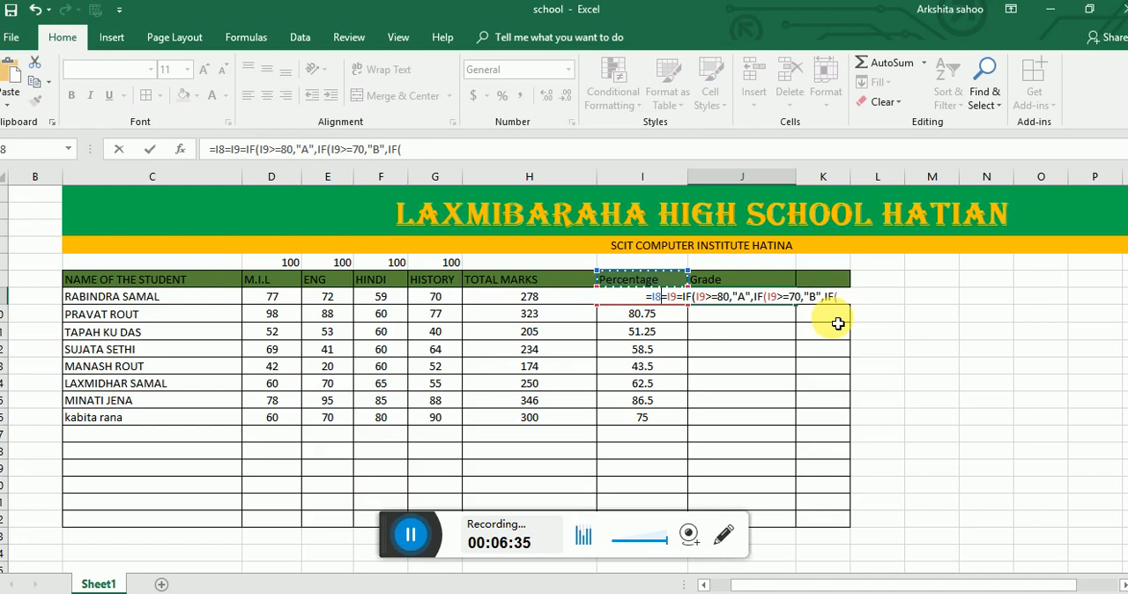
pyautogui.press('BackSpace')
pyautogui.press('BackSpace')
pyautogui.press('BackSpace')
pyautogui.press('BackSpace')
pyautogui.press('BackSpace')
pyautogui.press('BackSpace')
pyautogui.press('BackSpace')
pyautogui.press('BackSpace')
pyautogui.press('BackSpace')
pyautogui.press('BackSpace')
pyautogui.press('BackSpace')
pyautogui.press('BackSpace')
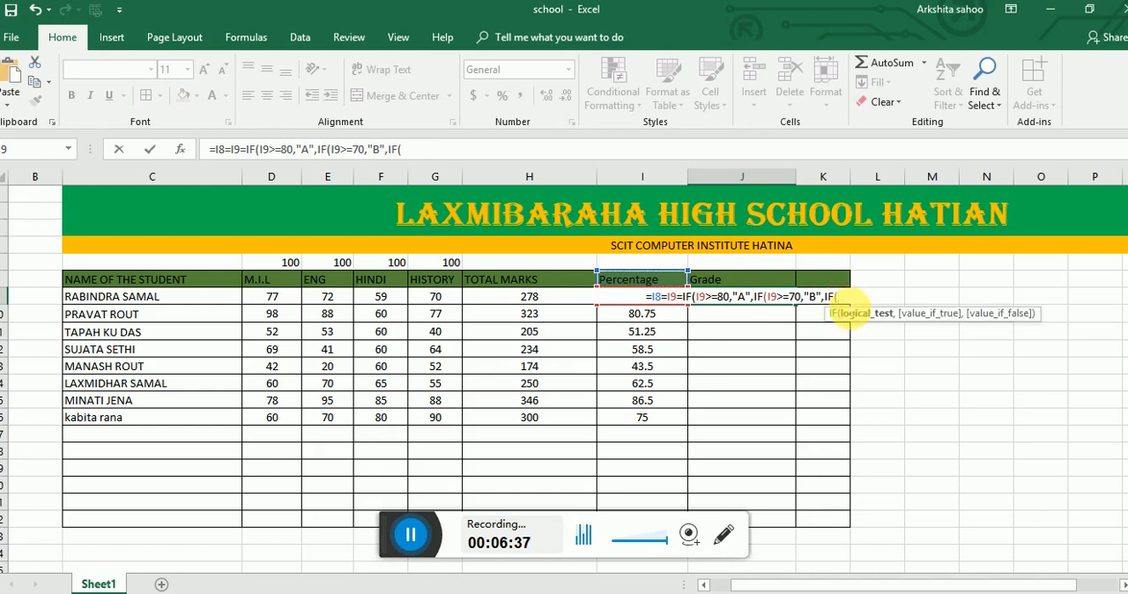
pyautogui.press('BackSpace')
pyautogui.press('BackSpace')
pyautogui.press('BackSpace')
pyautogui.press('BackSpace')
pyautogui.press('BackSpace')
pyautogui.press('BackSpace')
pyautogui.press('BackSpace')
pyautogui.press('BackSpace')
pyautogui.press('BackSpace')
pyautogui.press('BackSpace')
pyautogui.press('BackSpace')
pyautogui.press('BackSpace')
pyautogui.press('BackSpace')
pyautogui.press('BackSpace')
pyautogui.press('BackSpace')
pyautogui.press('BackSpace')
pyautogui.press('BackSpace')
pyautogui.press('BackSpace')
pyautogui.press('BackSpace')
pyautogui.press('BackSpace')
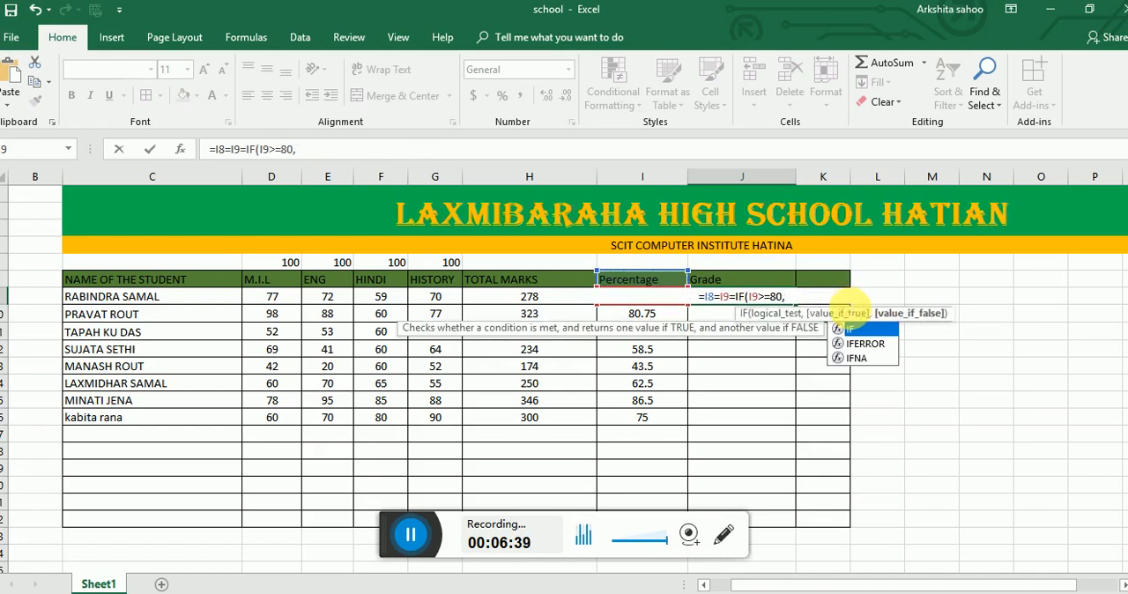
pyautogui.press('BackSpace')
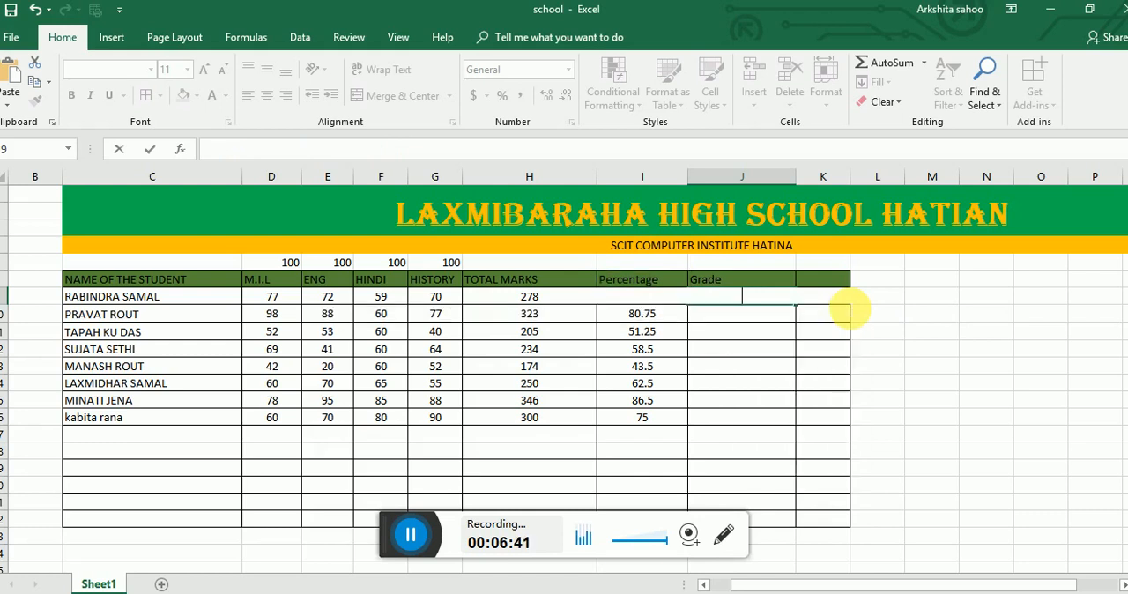
pyautogui.press('Escape')
# - Widen the Percentage column I and the Grade column J
pyautogui.click(794, 373)
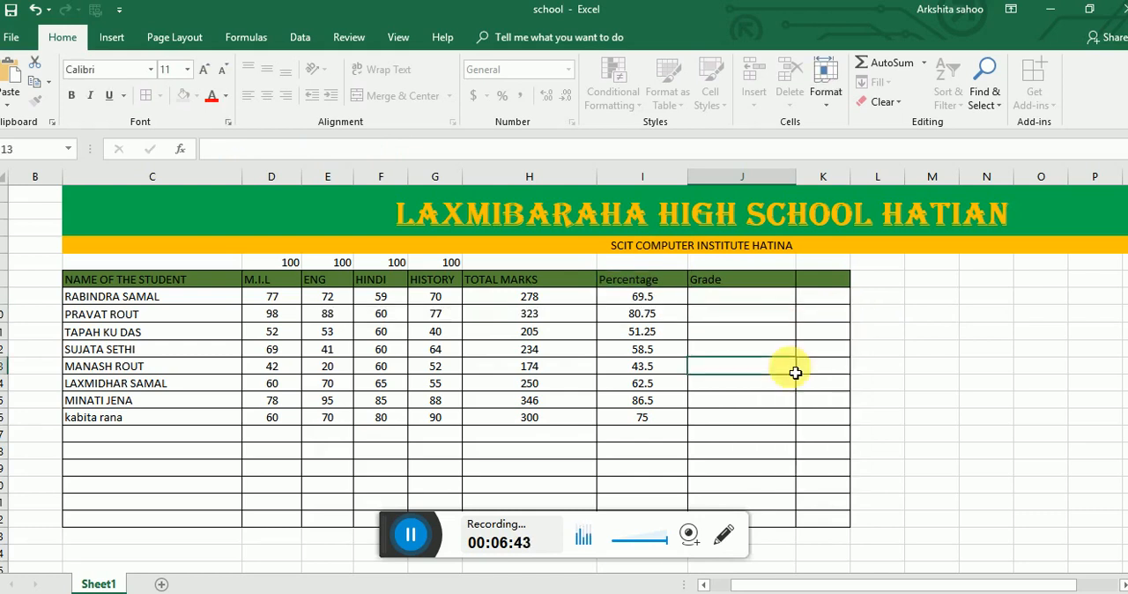
pyautogui.moveTo(687, 179); pyautogui.dragTo(730, 193)
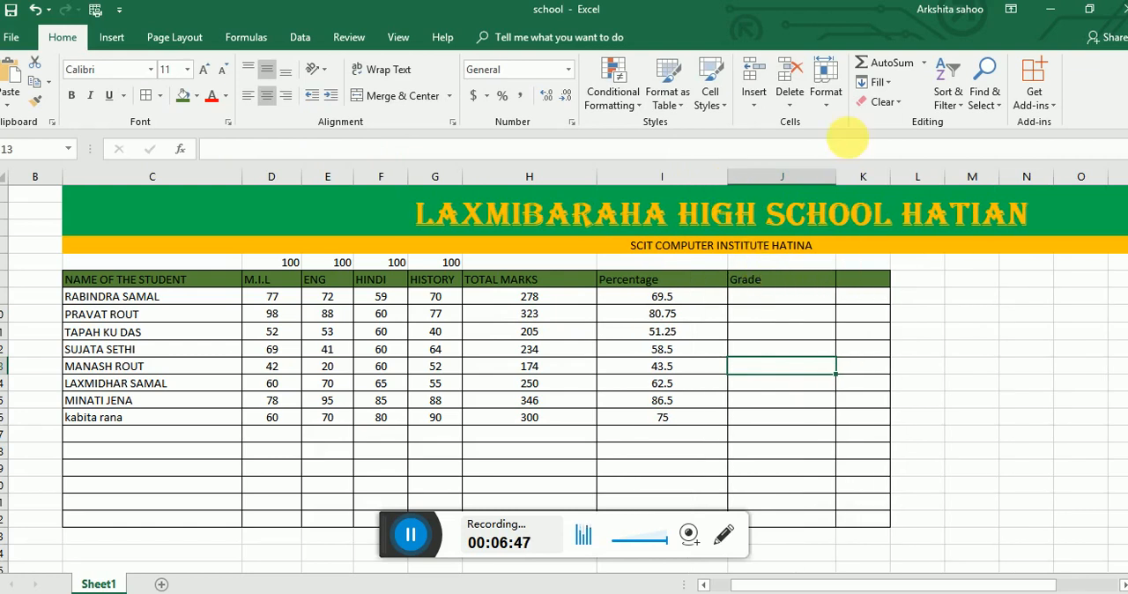
pyautogui.moveTo(841, 176); pyautogui.dragTo(875, 179)
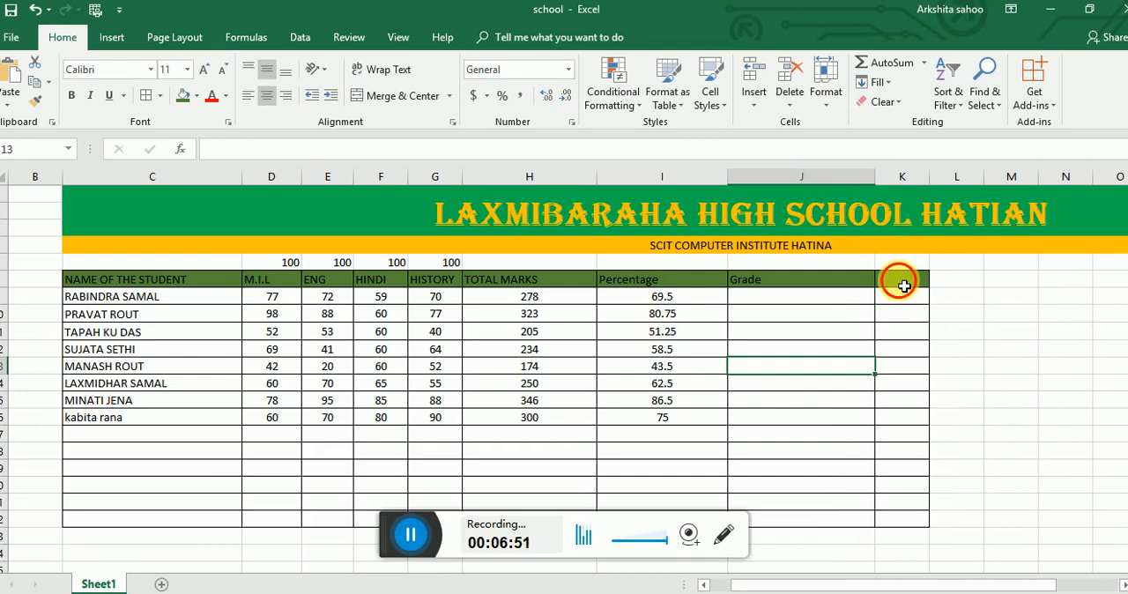
# - Restart the first student's grade formula in J9 with =IF(I9>=80,"A", for grade A
pyautogui.click(904, 283)
pyautogui.click(790, 299)
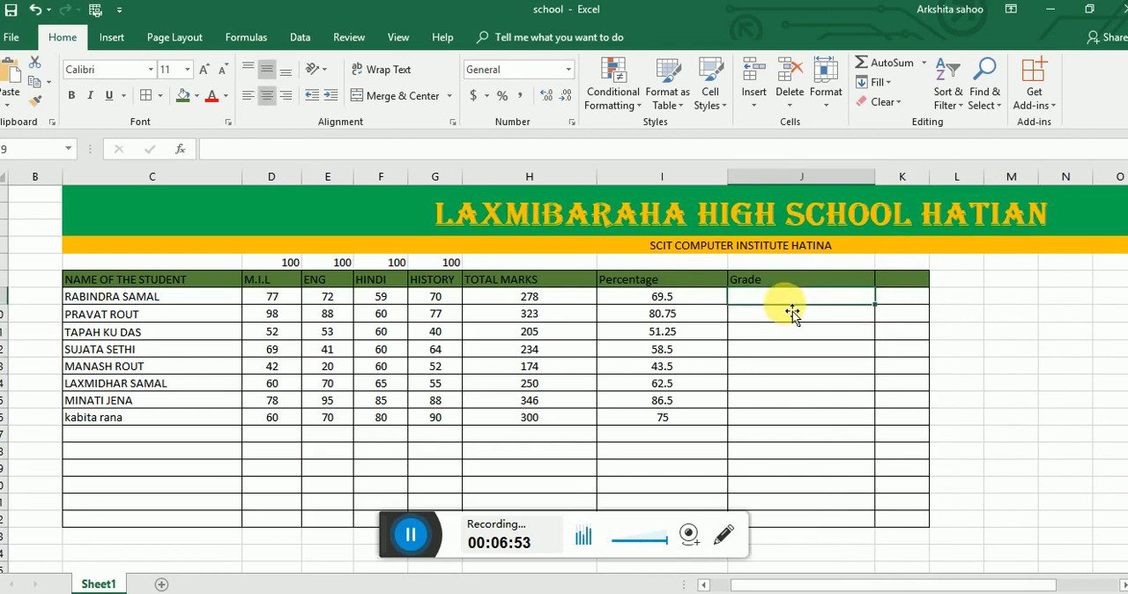
pyautogui.write('=')
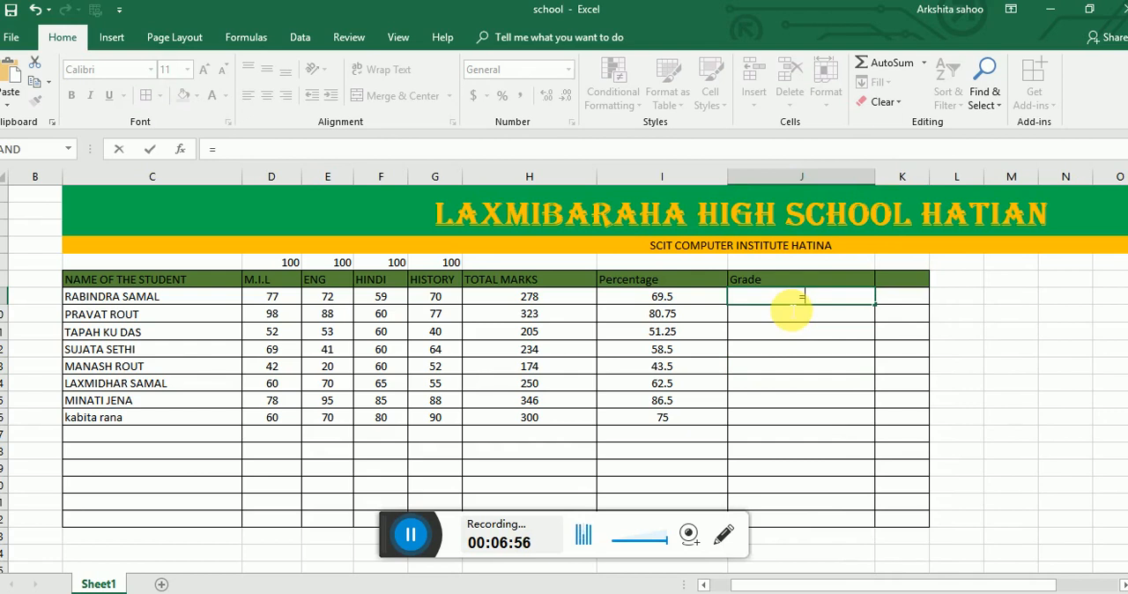
pyautogui.write('IF(')
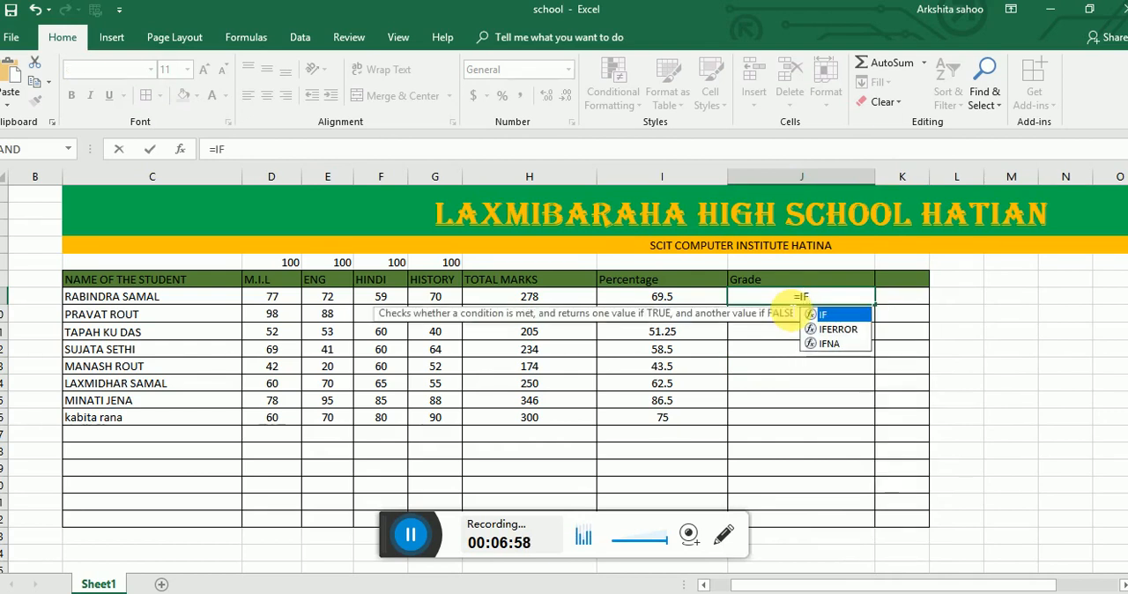
pyautogui.click(686, 302)
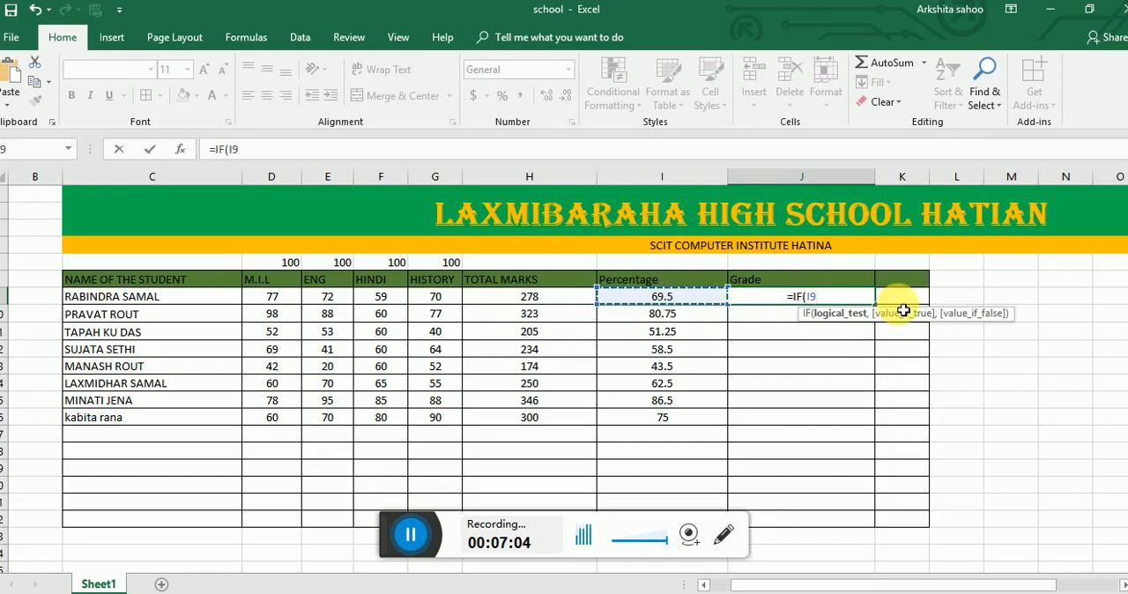
pyautogui.write('>=')
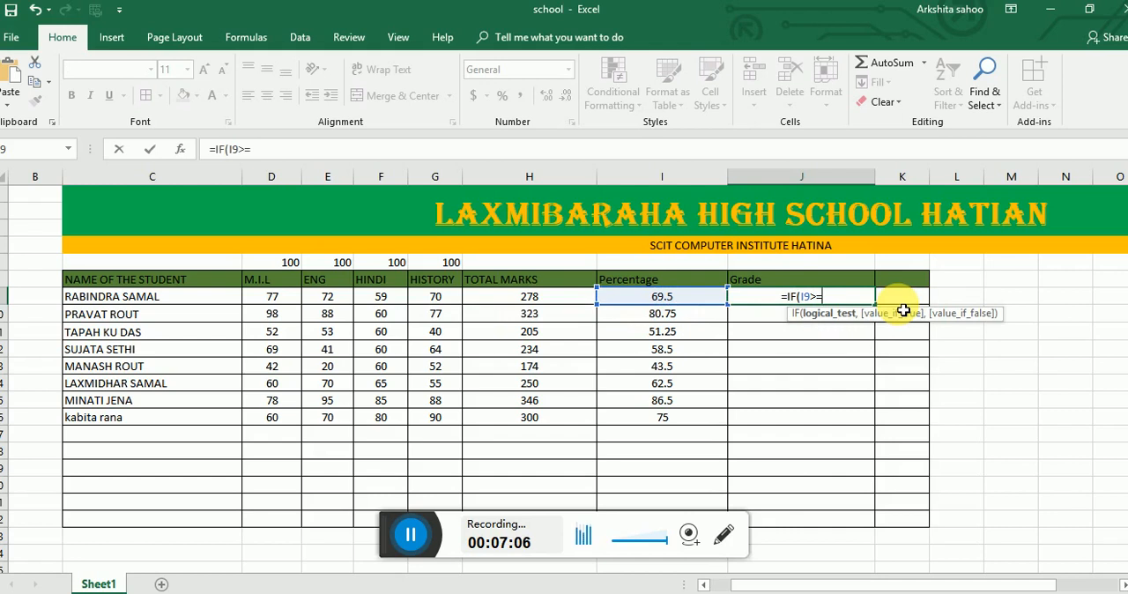
pyautogui.write('8')
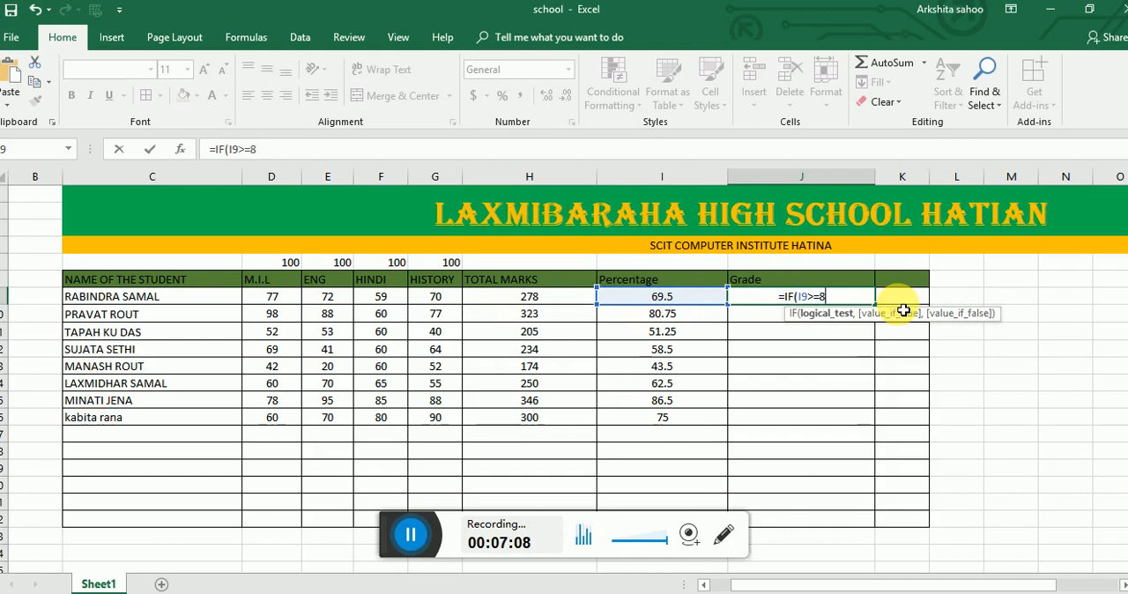
pyautogui.write('0,')
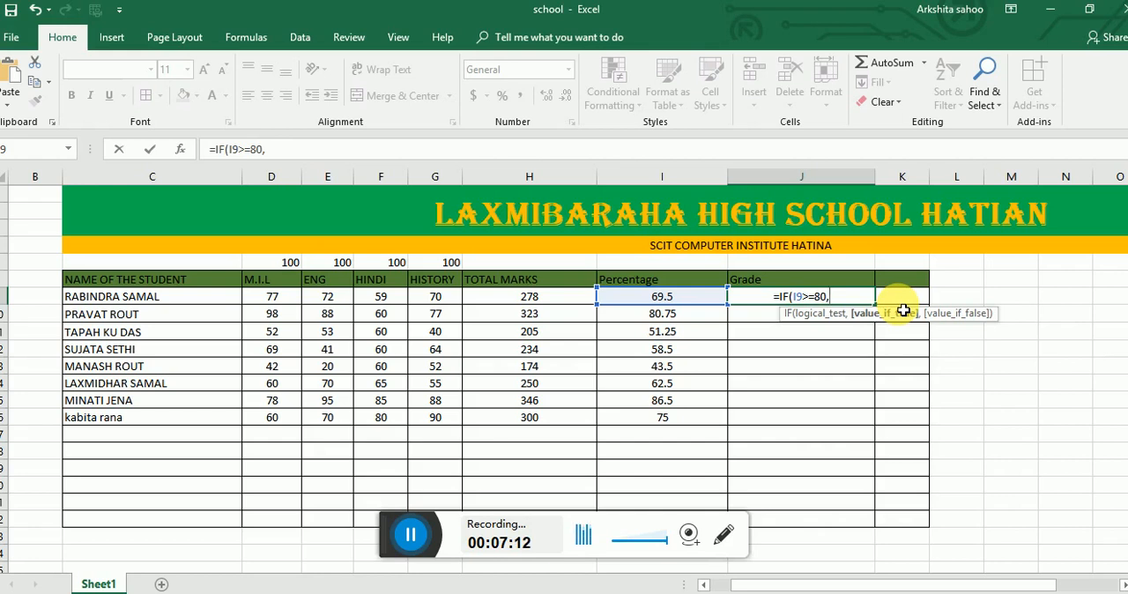
pyautogui.write('"')
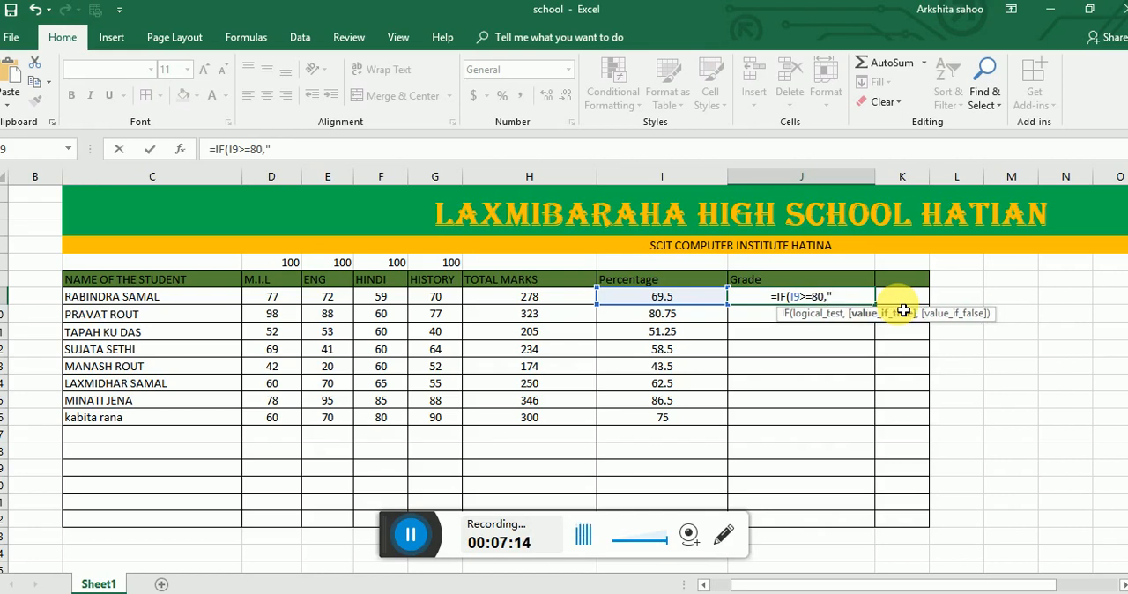
pyautogui.write('A"')
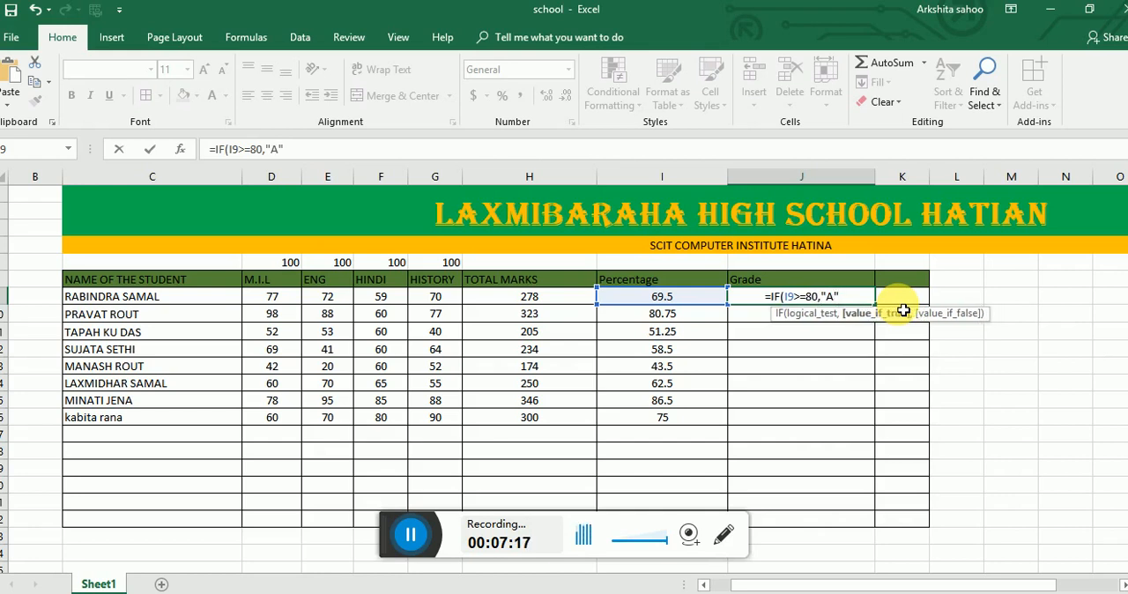
pyautogui.write(',')
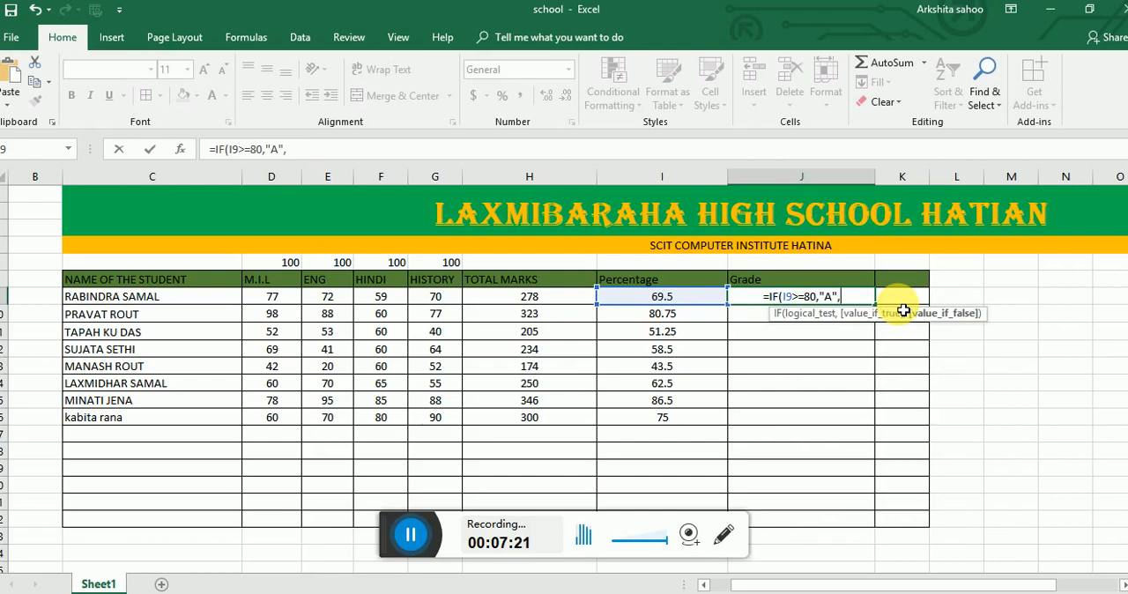
pyautogui.write('IF')
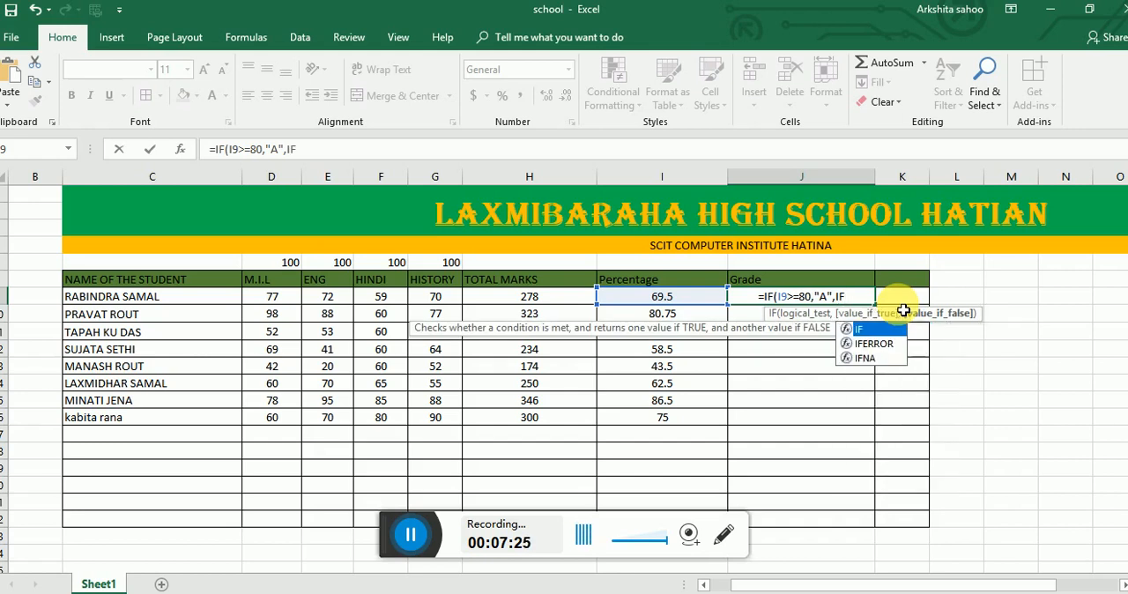
pyautogui.write('(')
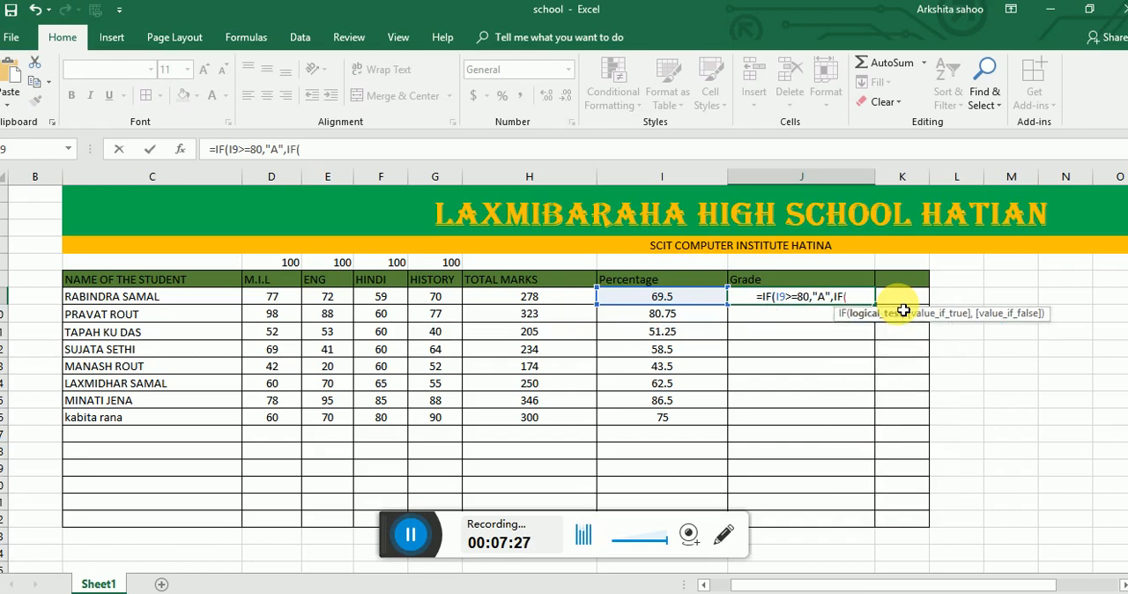
# - Nest a second condition IF(I9>=70,"B", in the J9 grade formula for grade B
pyautogui.click(685, 304)
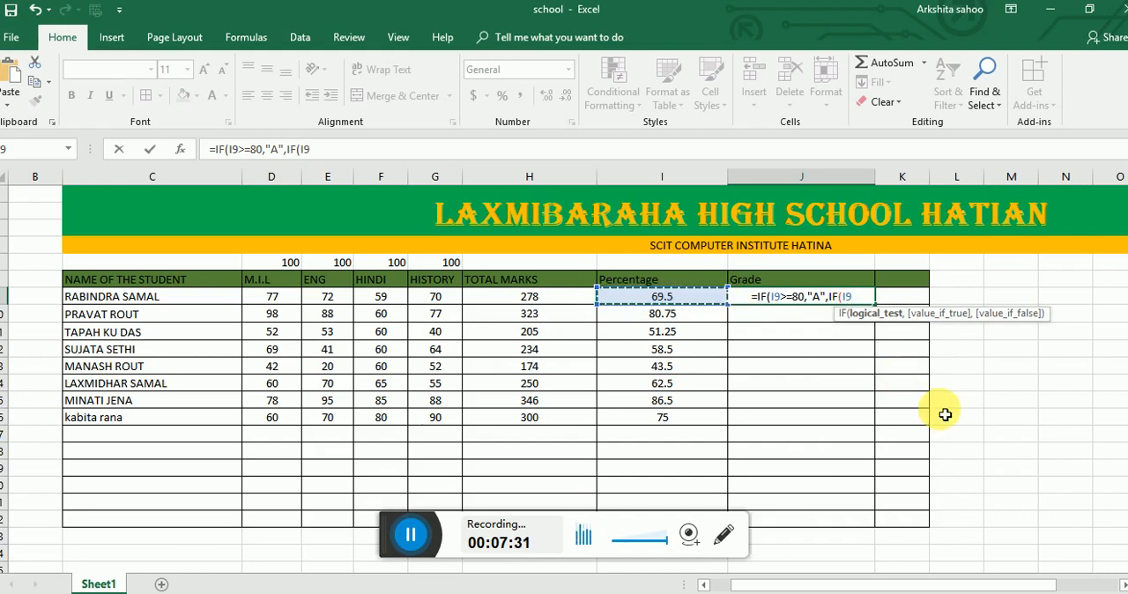
pyautogui.write('>=70')
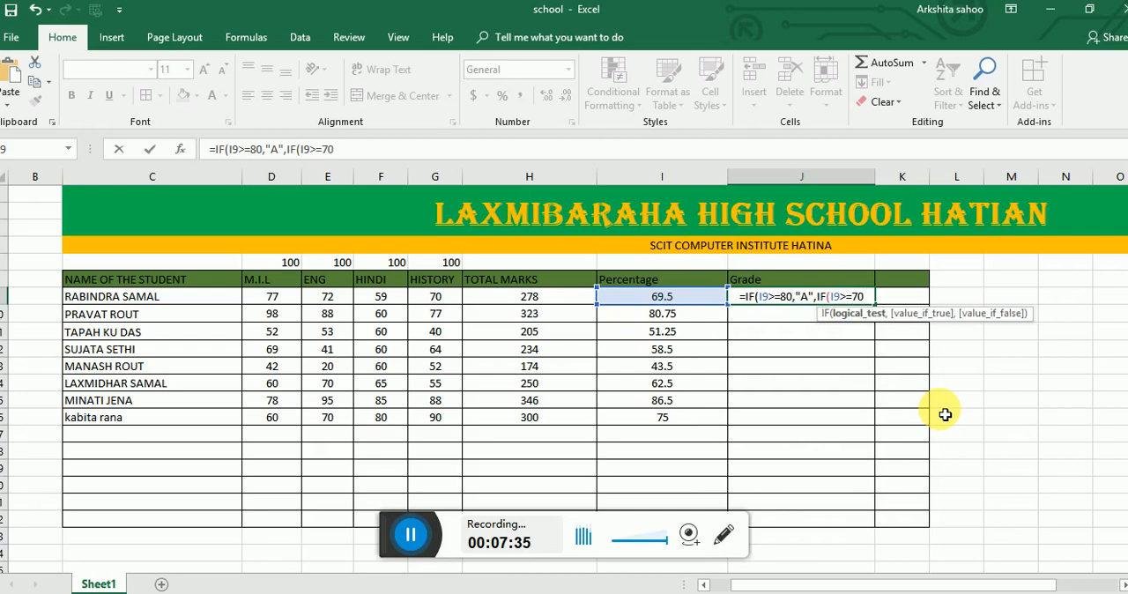
pyautogui.write(',')
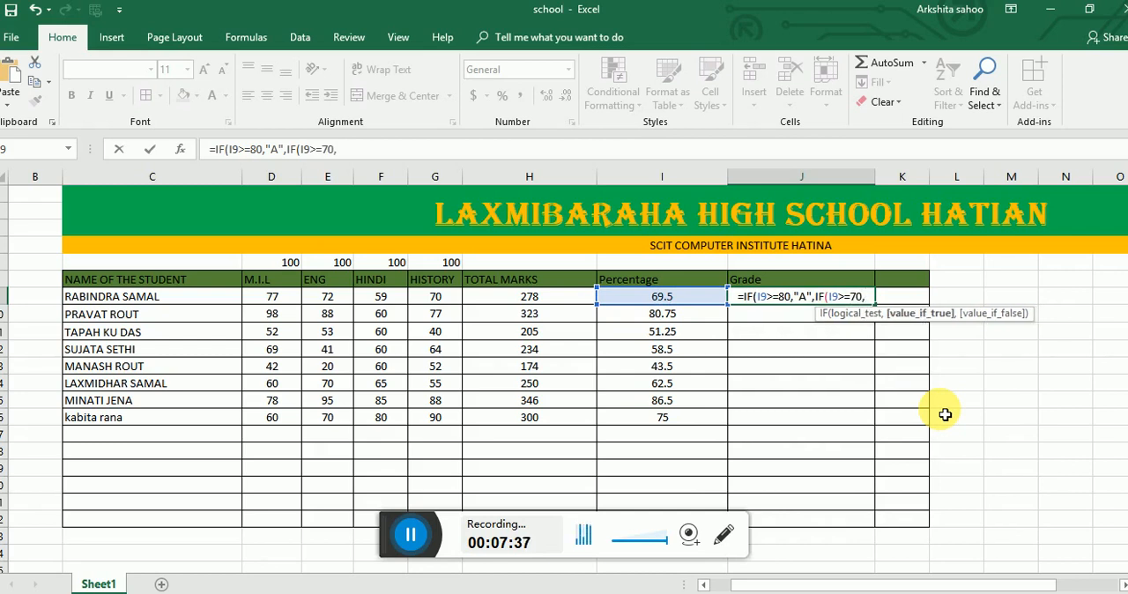
pyautogui.write('"')
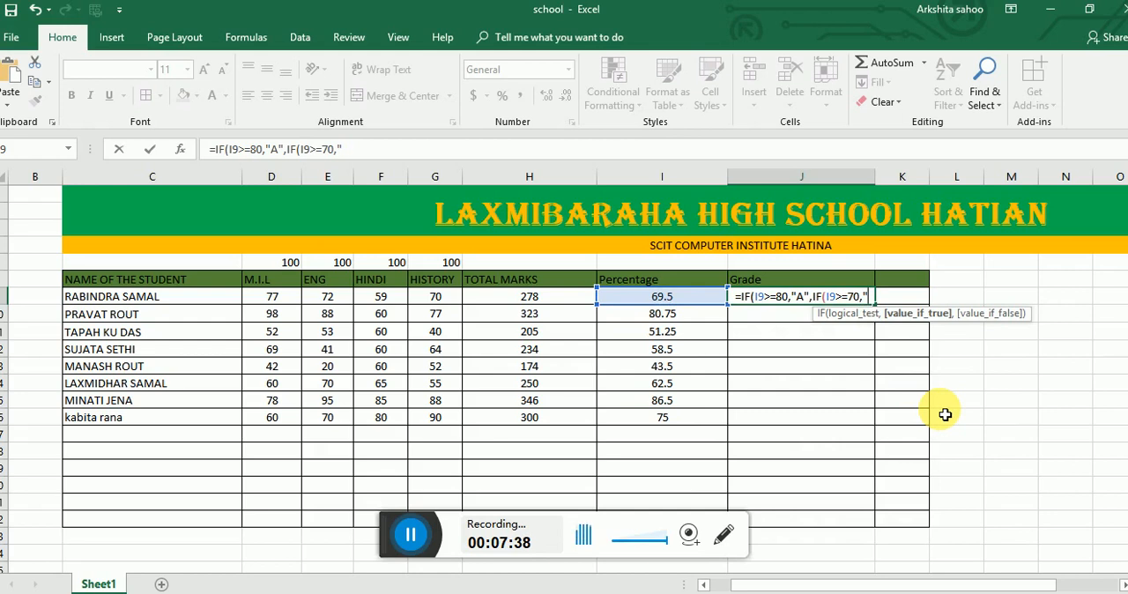
pyautogui.write('B",')
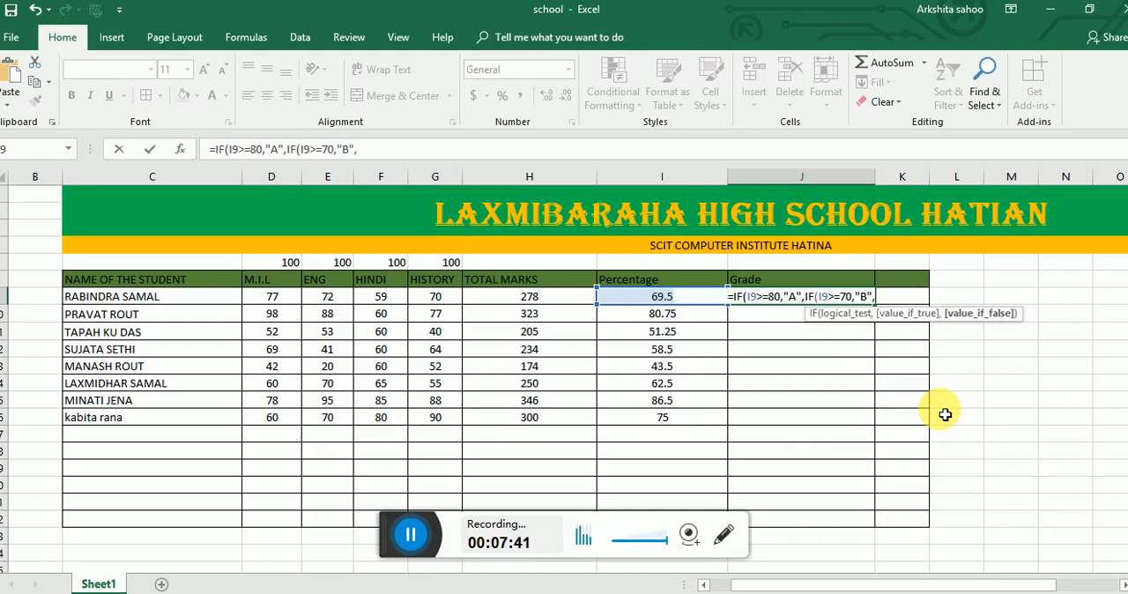
pyautogui.write('I')
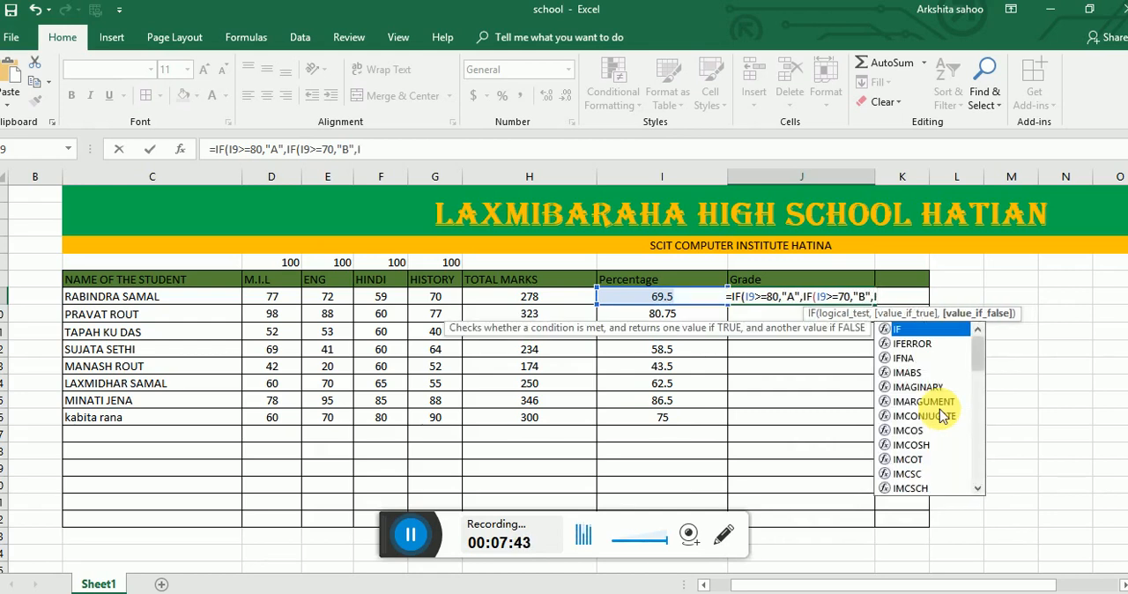
pyautogui.write('F')
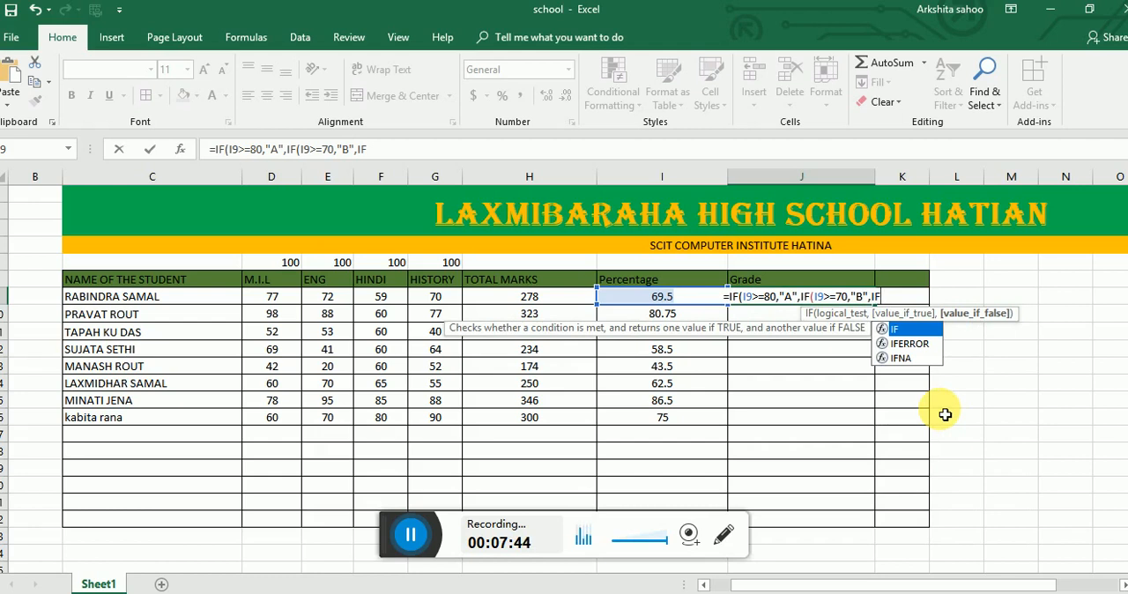
pyautogui.write('(')
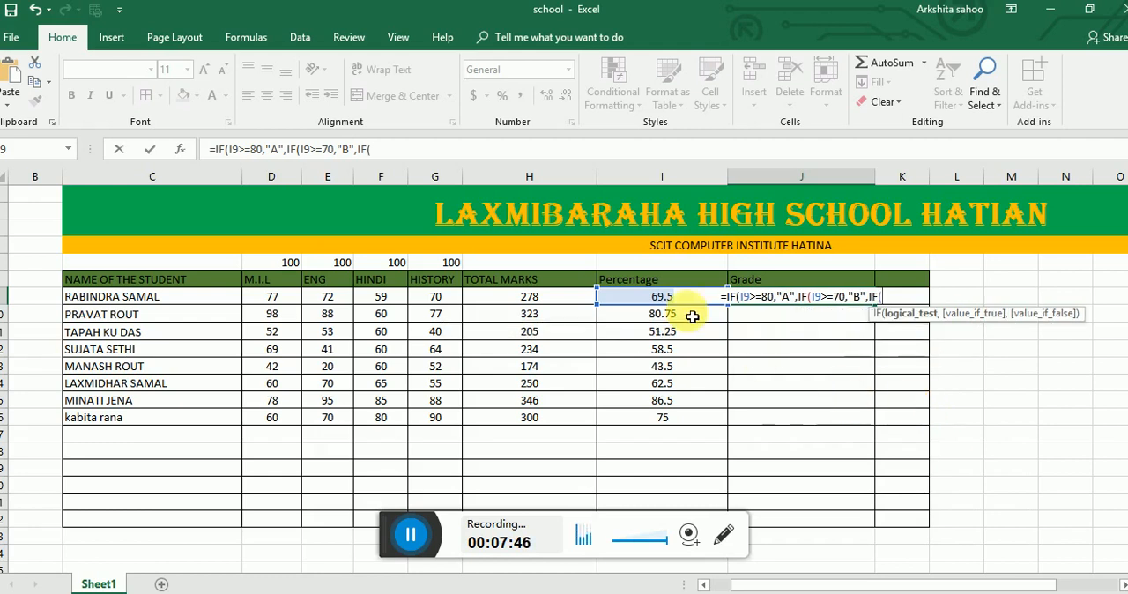
# - Nest a third condition IF(I9>=60,"C", in the J9 grade formula for grade C
pyautogui.click(667, 303)
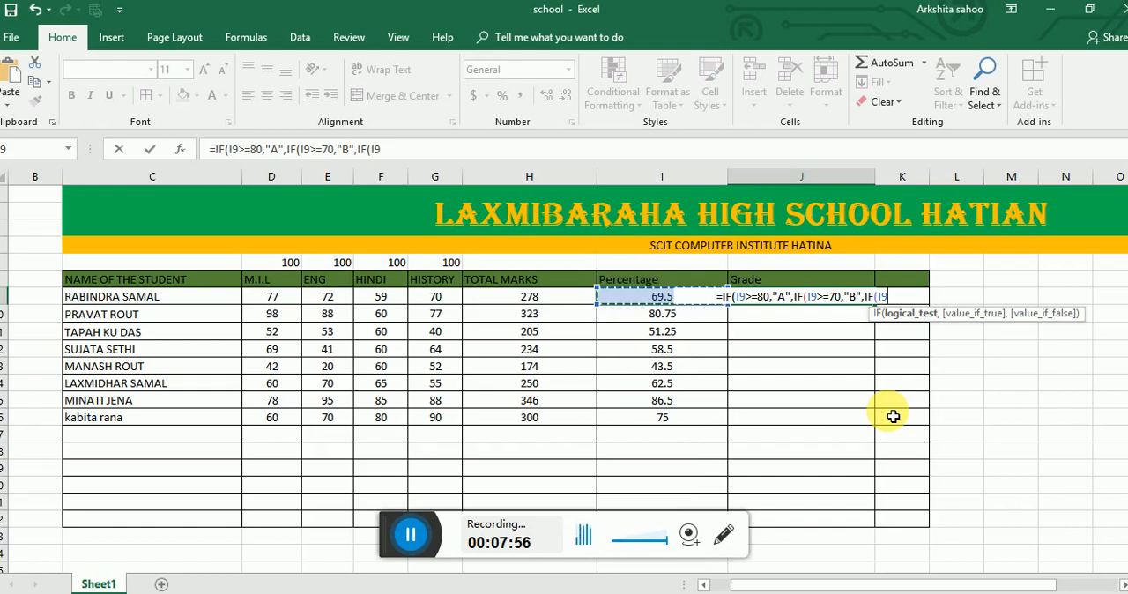
pyautogui.write('>')
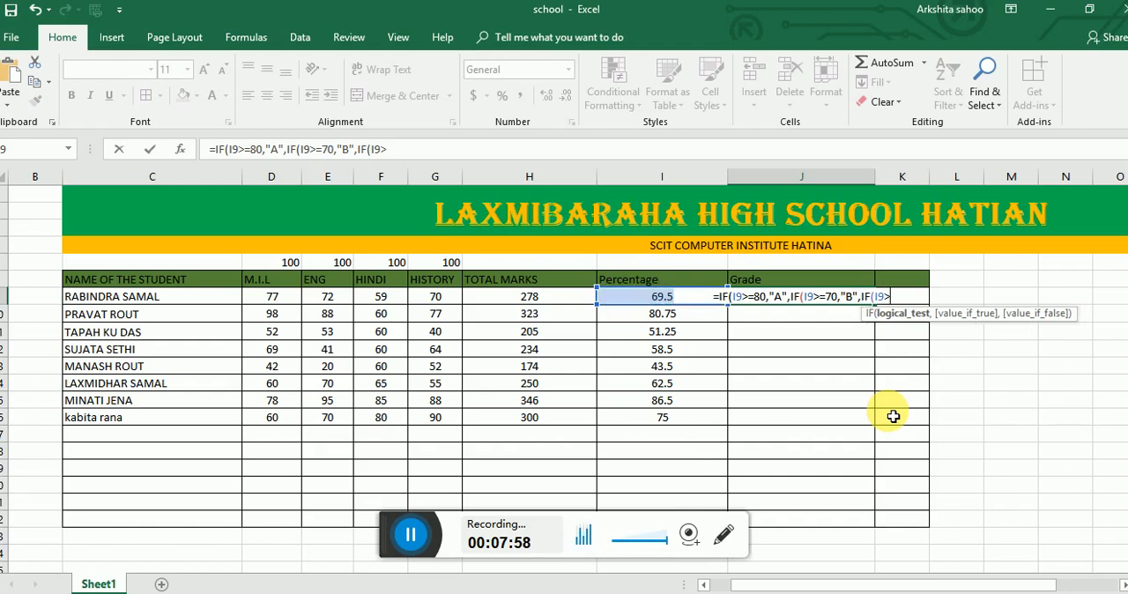
pyautogui.write('=6')
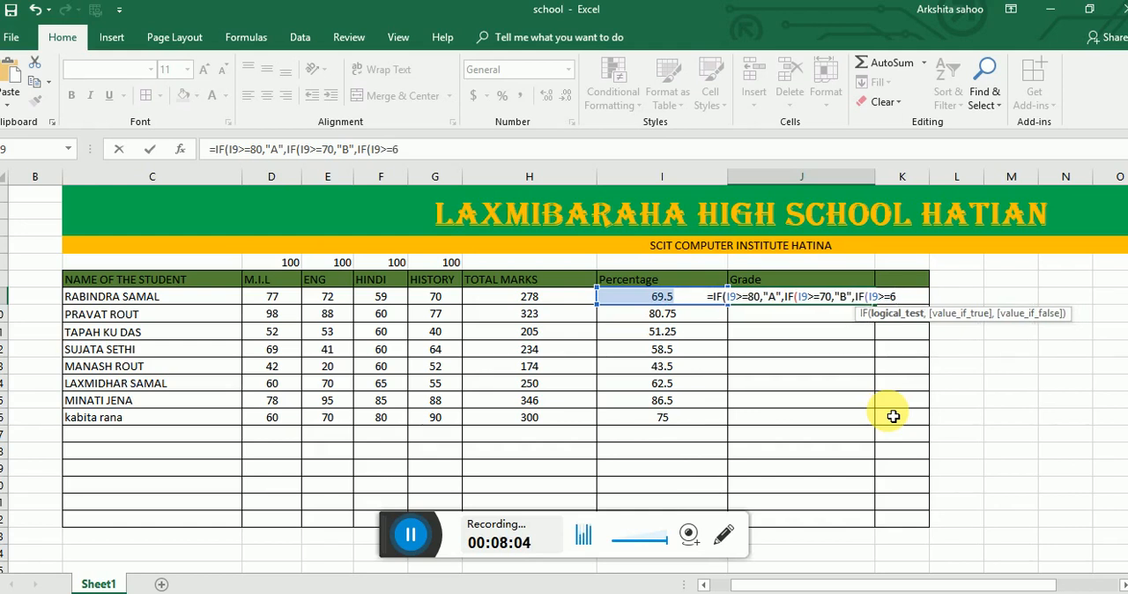
pyautogui.write('0,')
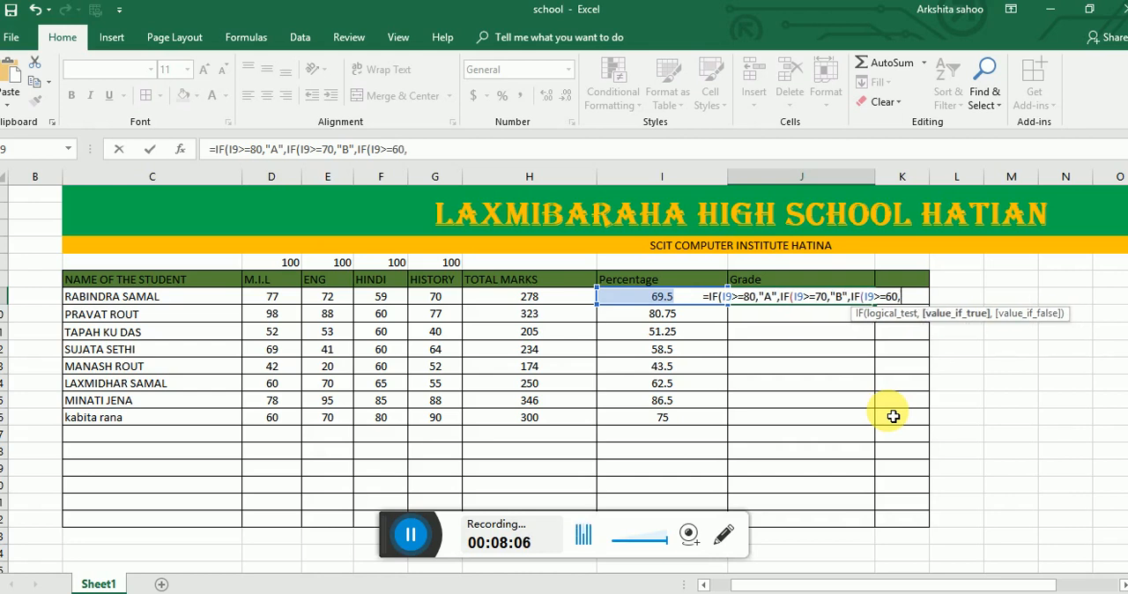
pyautogui.write('"')
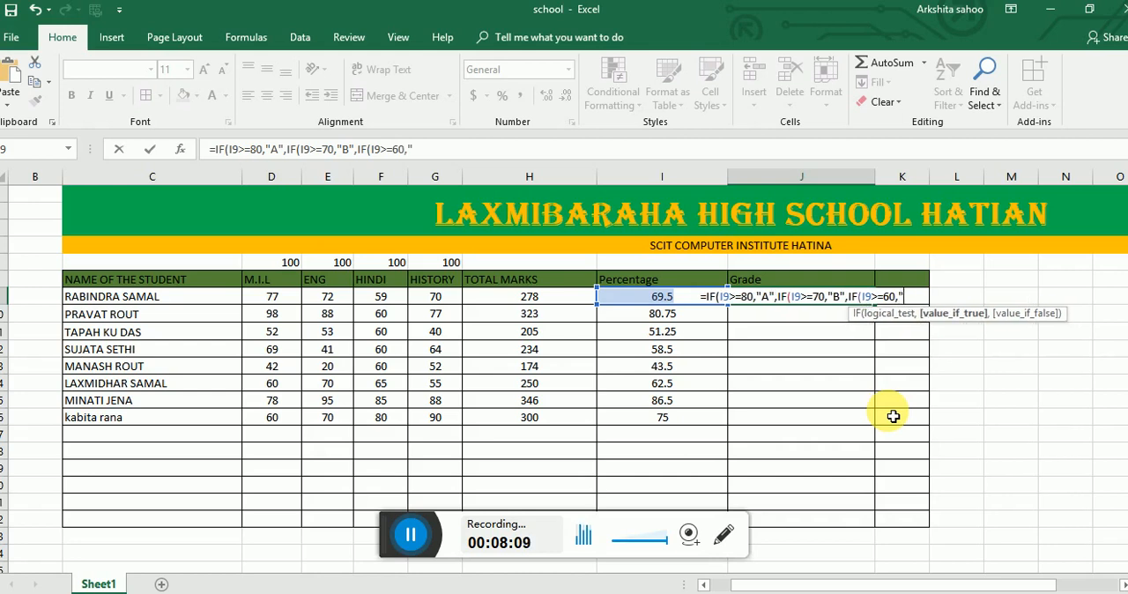
pyautogui.write('C')
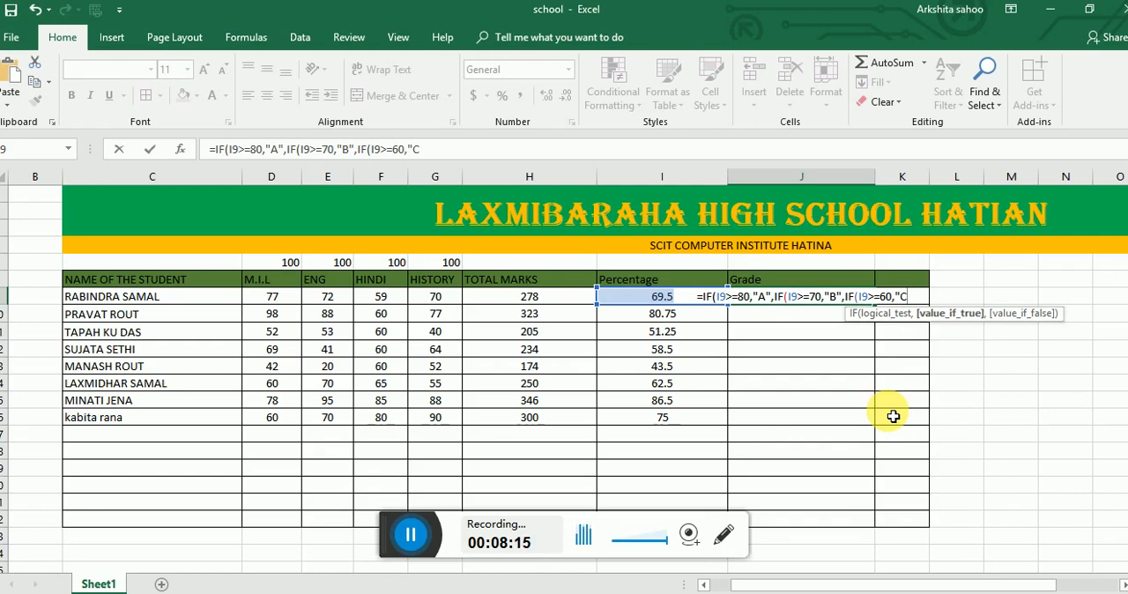
pyautogui.write('",')
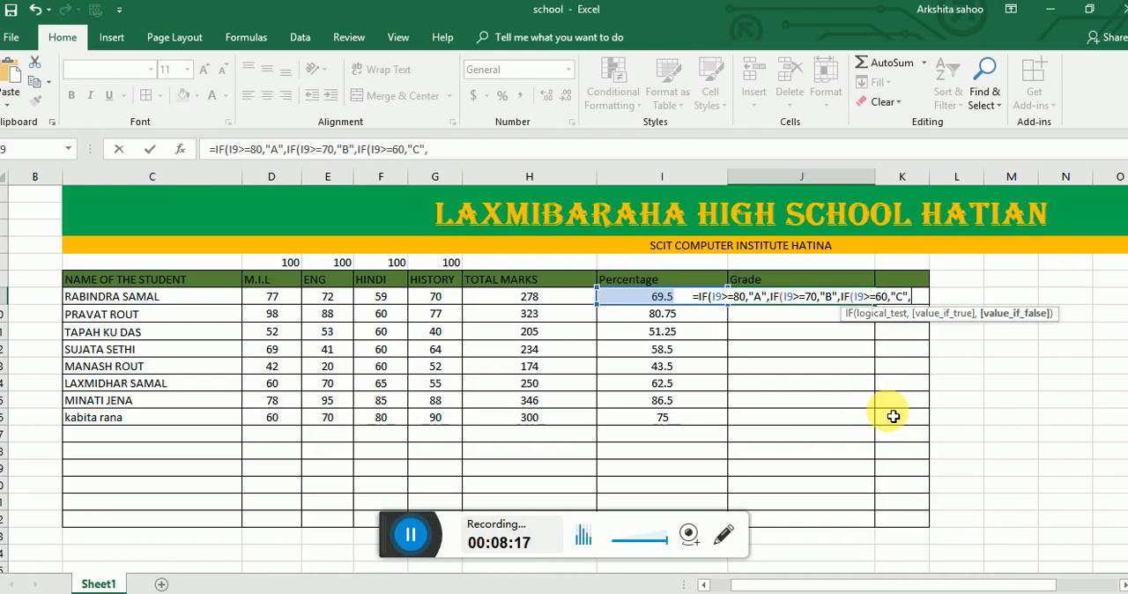
pyautogui.write('IF')
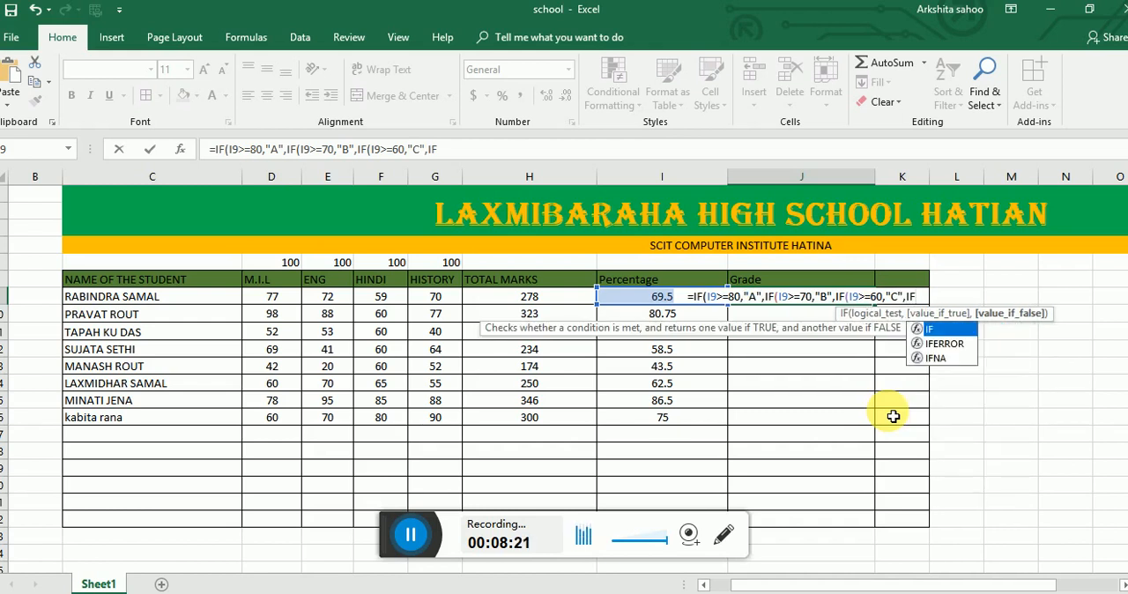
pyautogui.write('(')
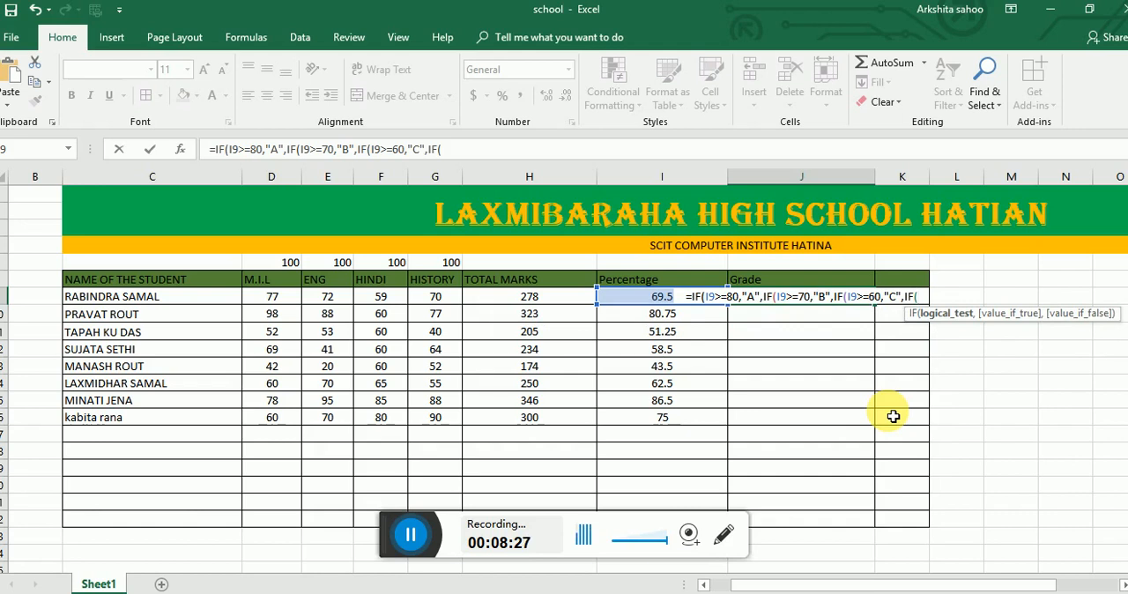
# - Nest a fourth condition IF(I9>=50,"D", in the J9 grade formula for grade D
pyautogui.click(659, 297)
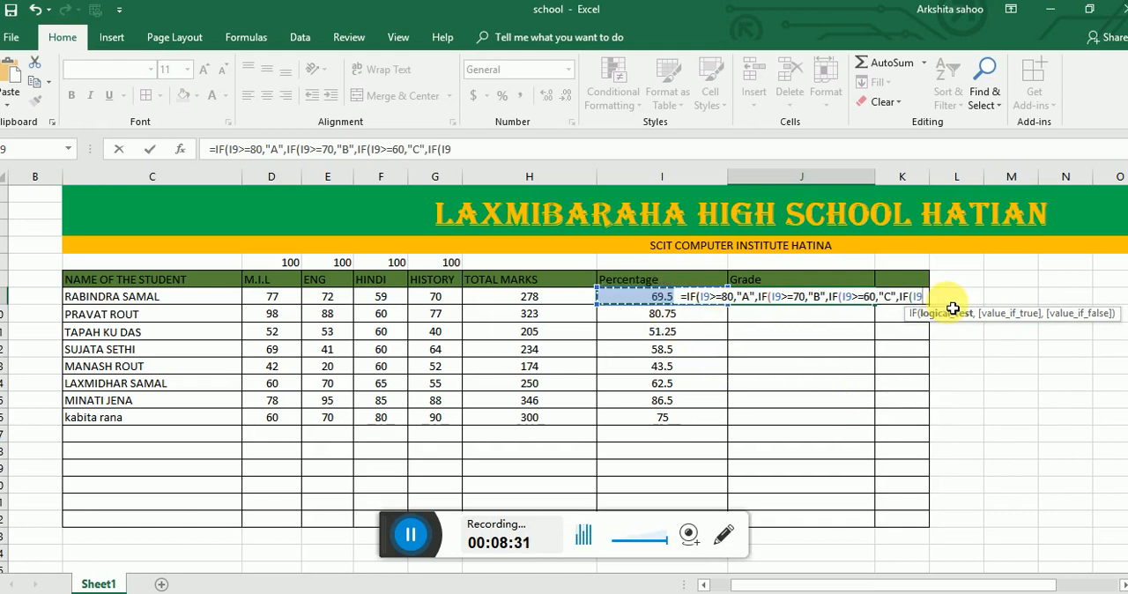
pyautogui.write('>=')
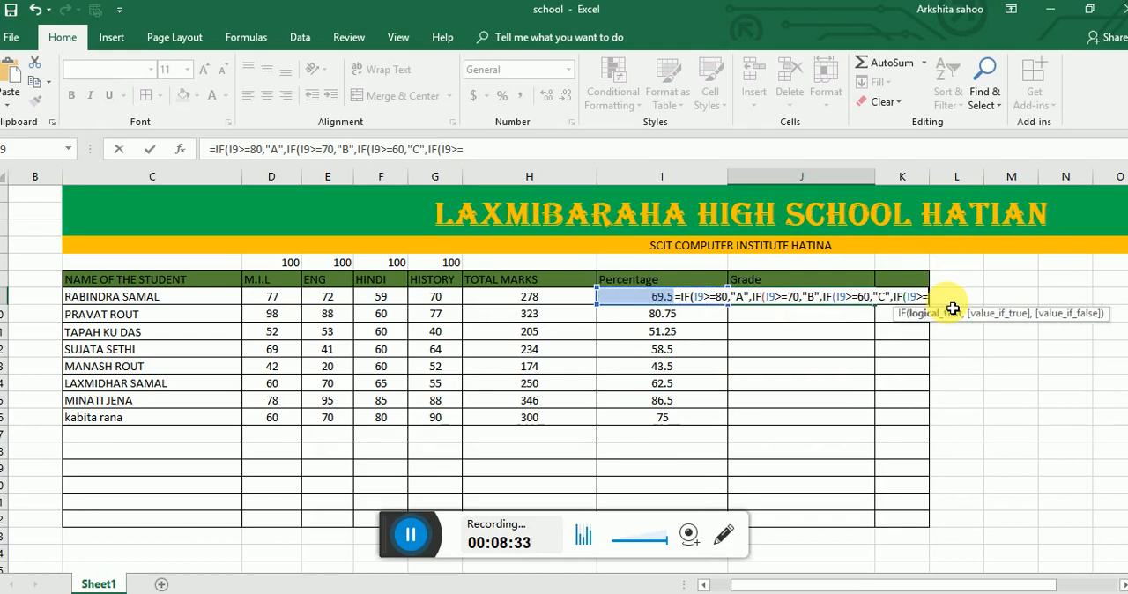
pyautogui.write('50')
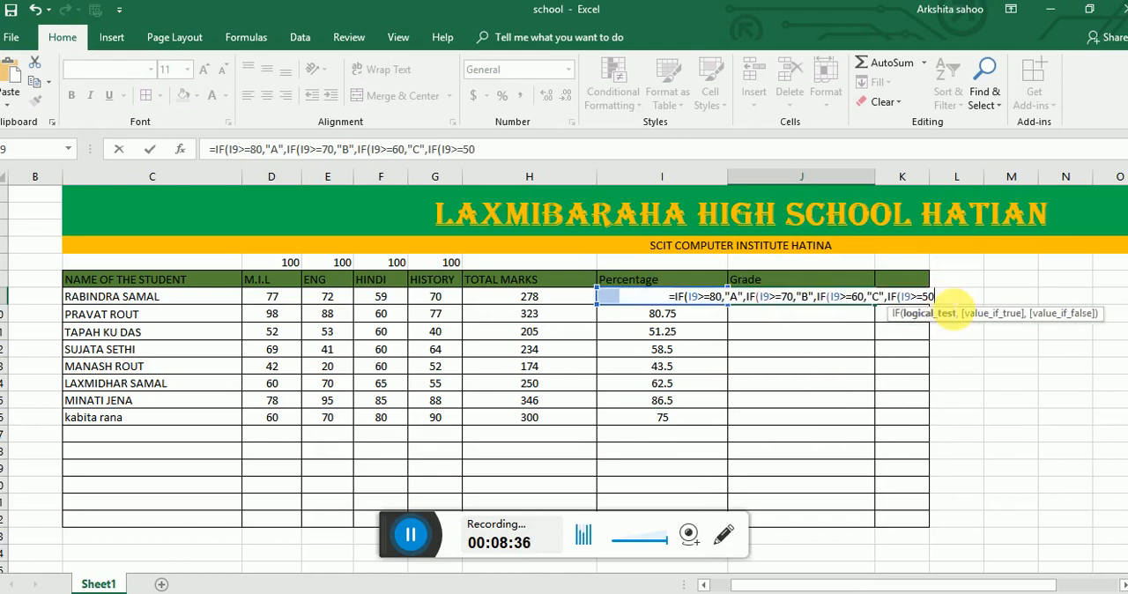
pyautogui.write(',"')
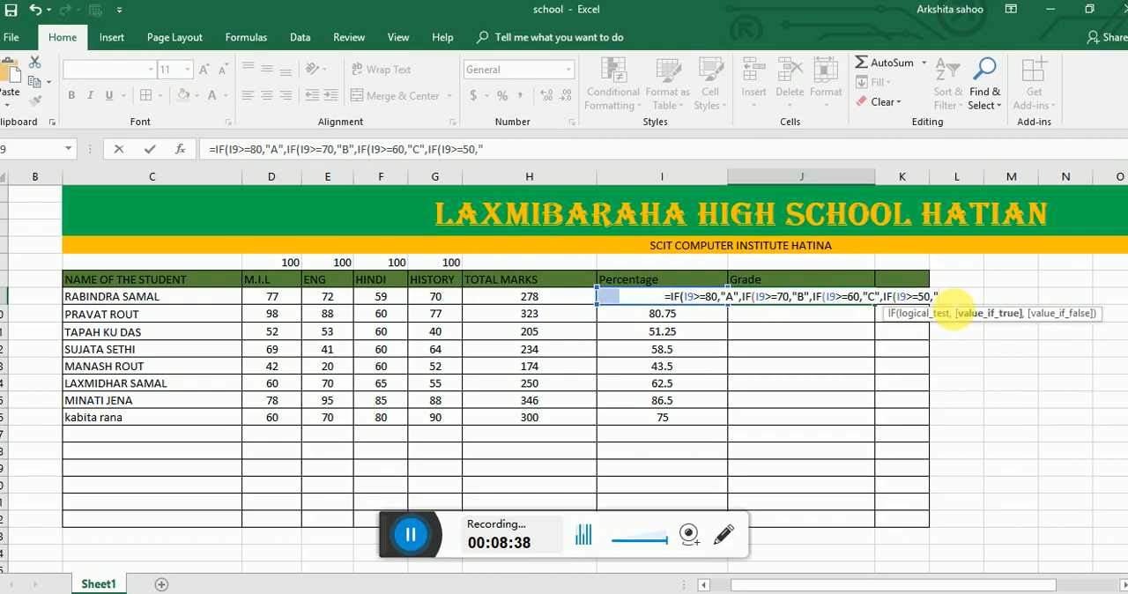
pyautogui.write('D"')
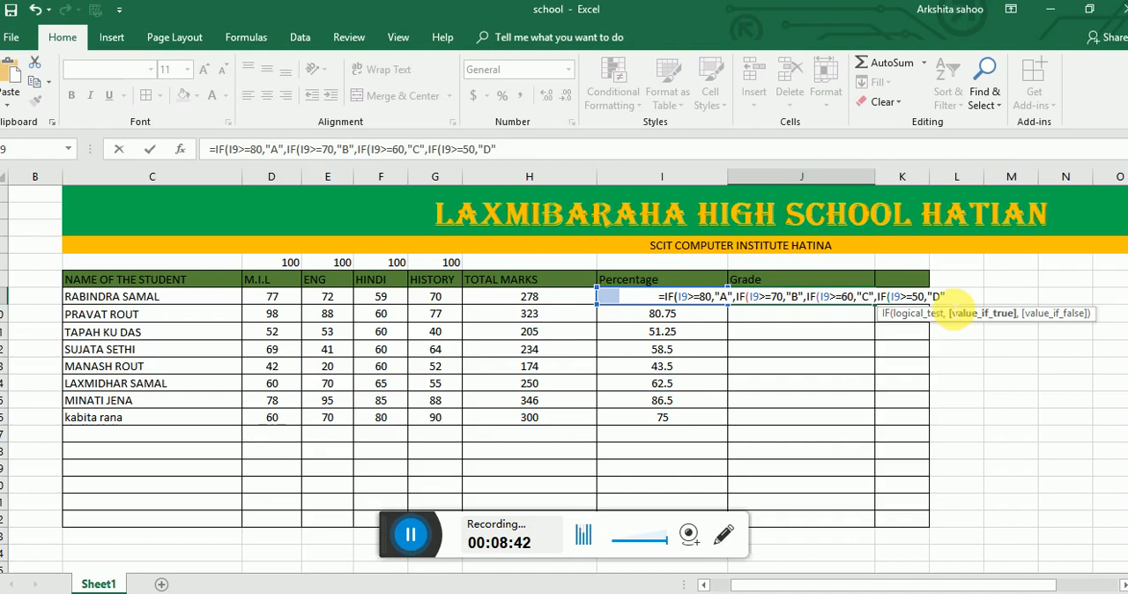
pyautogui.write(',')
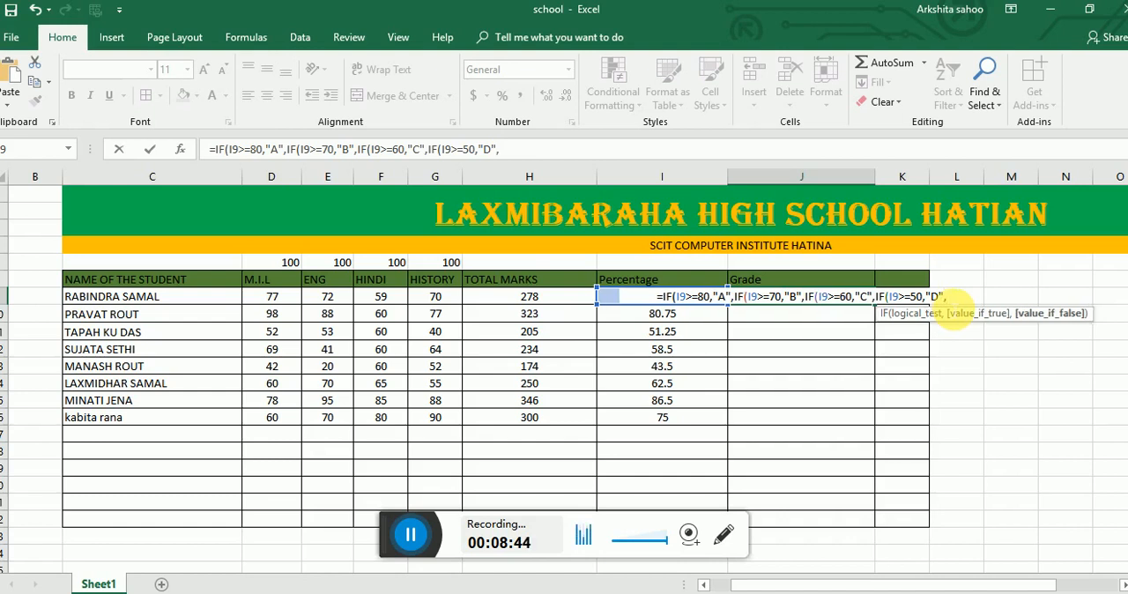
pyautogui.write('IF')
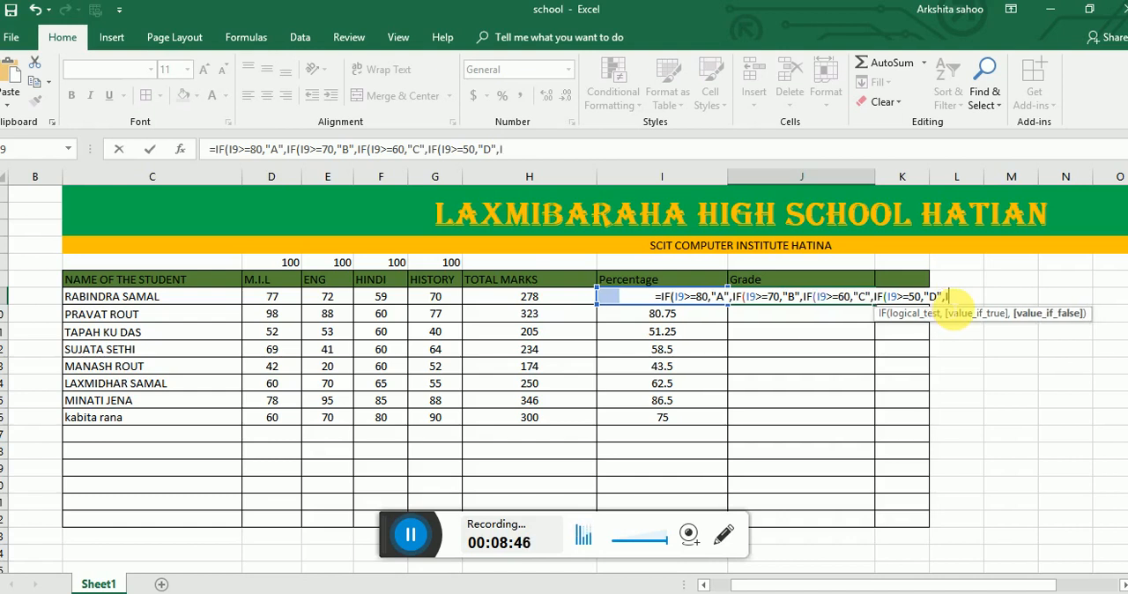
pyautogui.write('(')
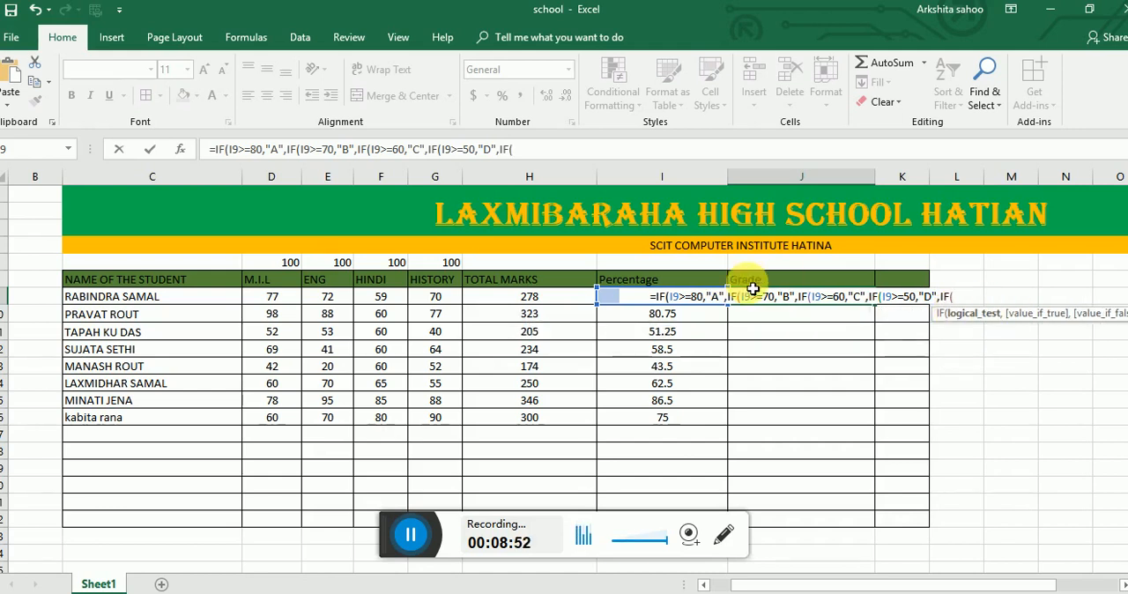
# - Nest a fifth condition IF(I9>=40,"FALL", in the J9 grade formula, with the result text in quotation marks
pyautogui.click(612, 298)
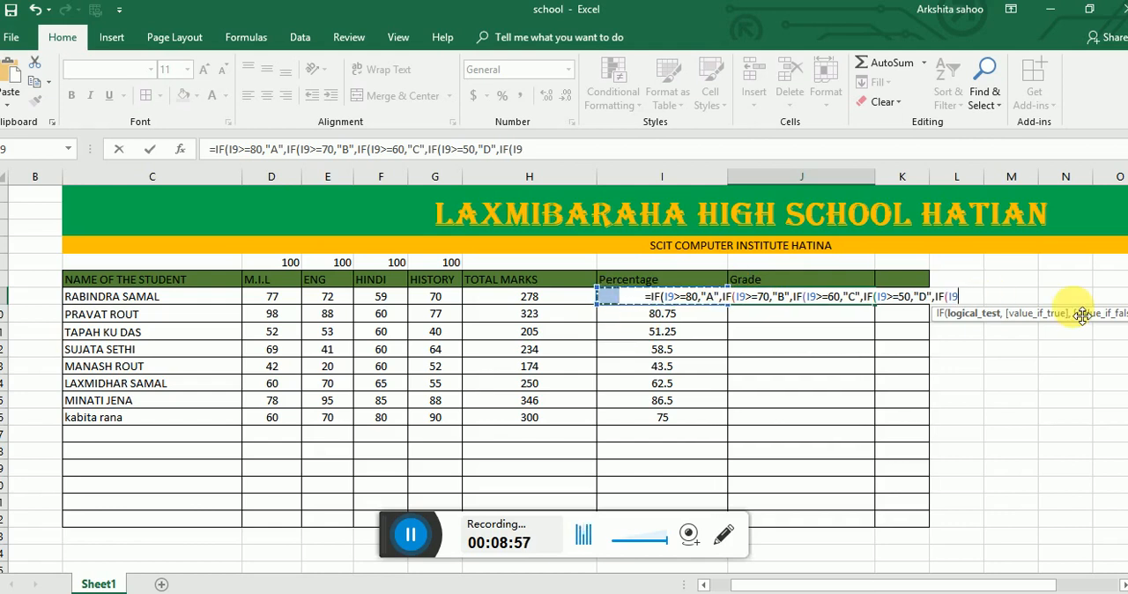
pyautogui.write('>=')
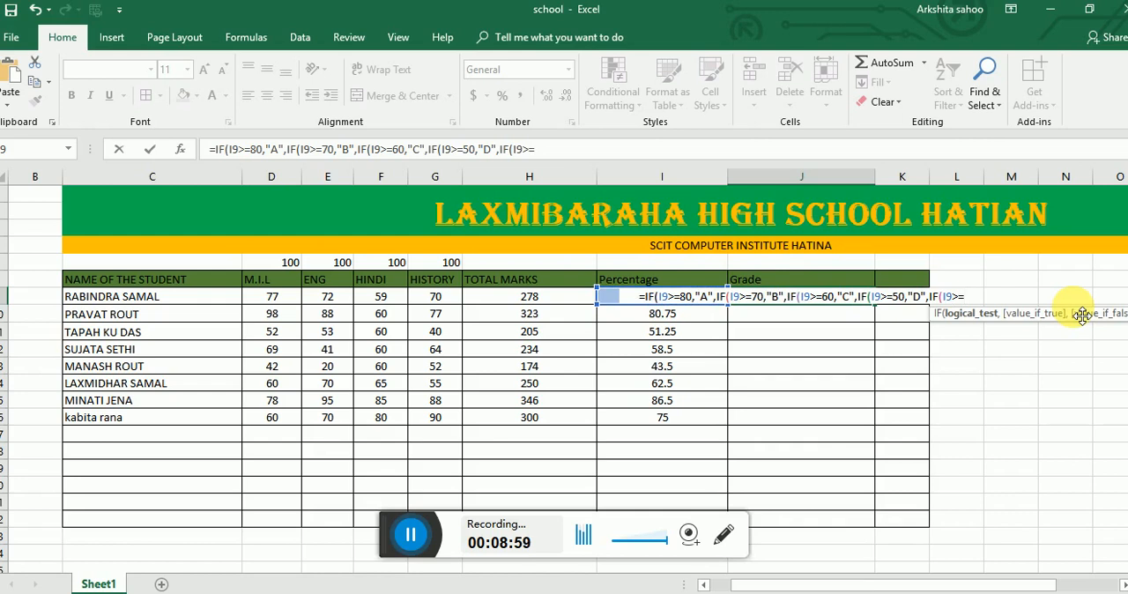
pyautogui.write('40,')
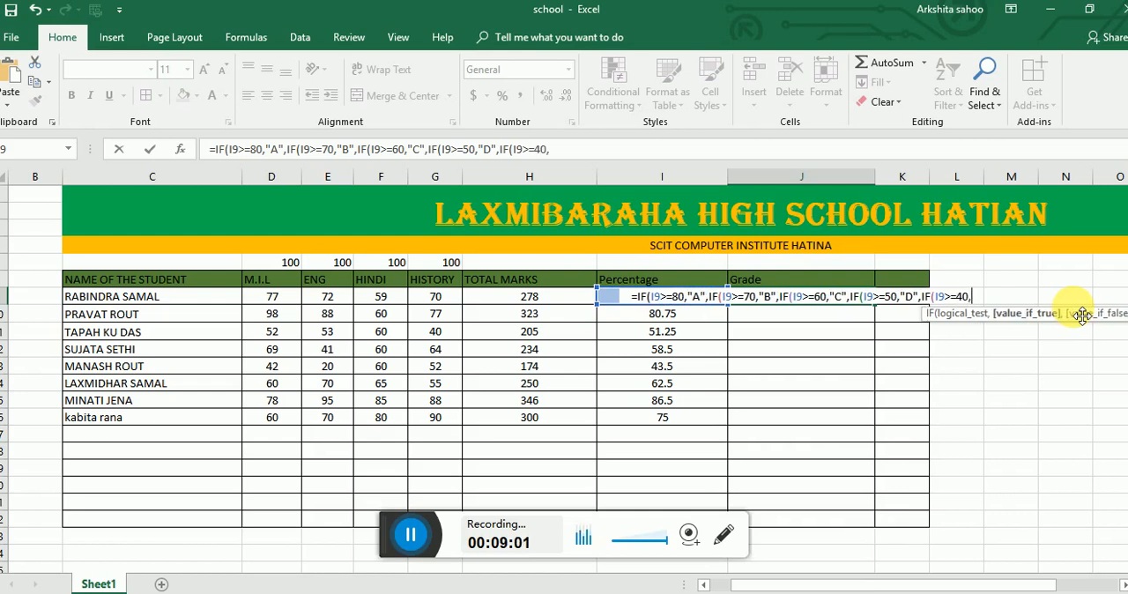
pyautogui.write('FALL')
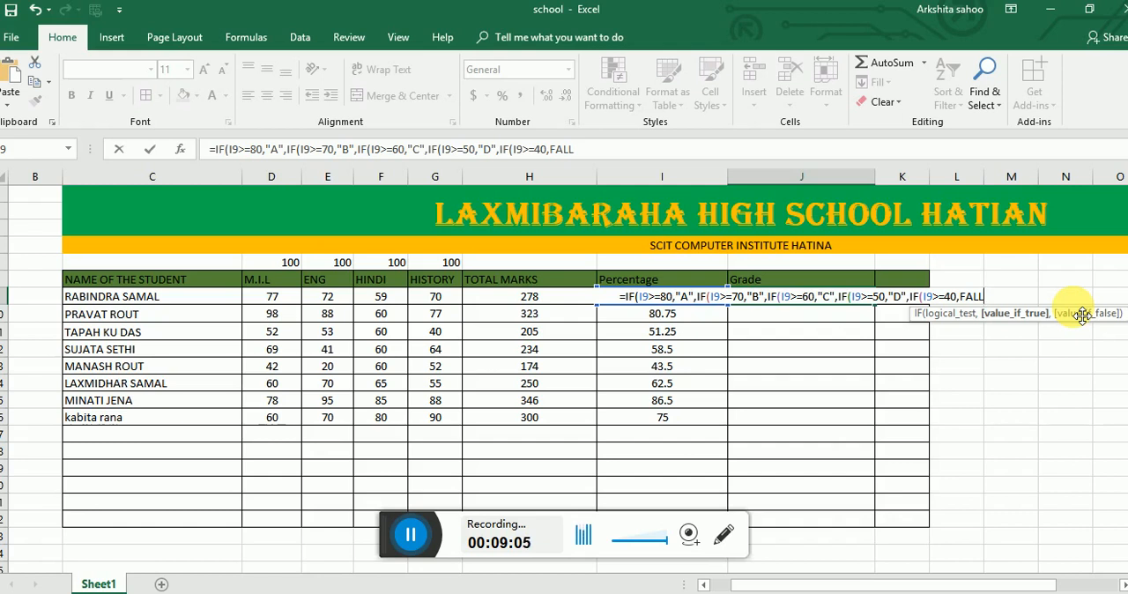
pyautogui.press('BackSpace')
pyautogui.press('BackSpace')
pyautogui.press('BackSpace')
pyautogui.press('BackSpace')
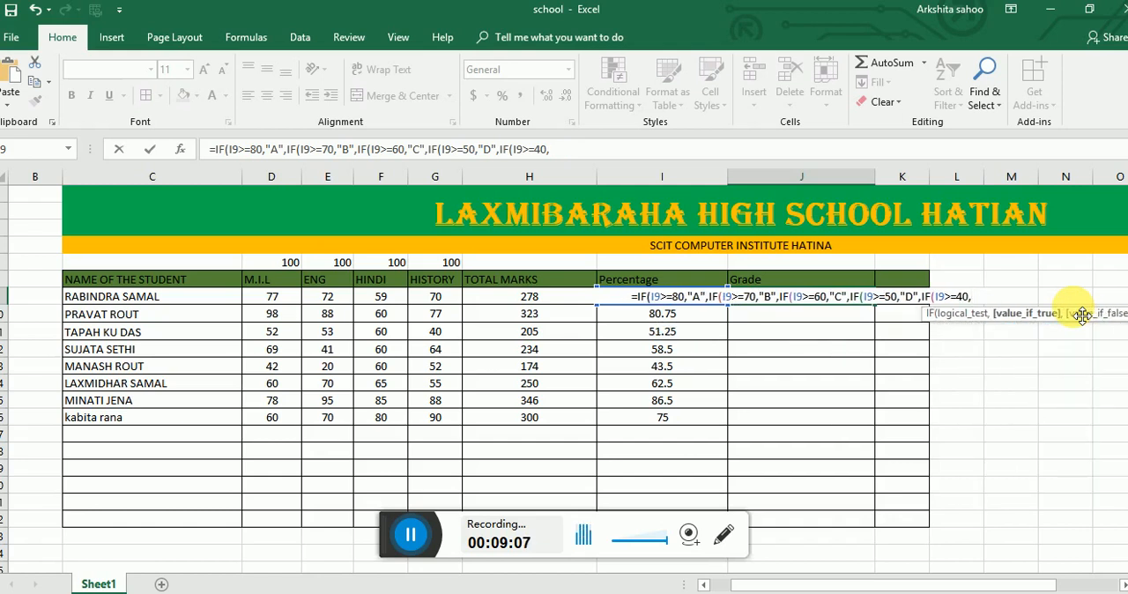
pyautogui.write('"')
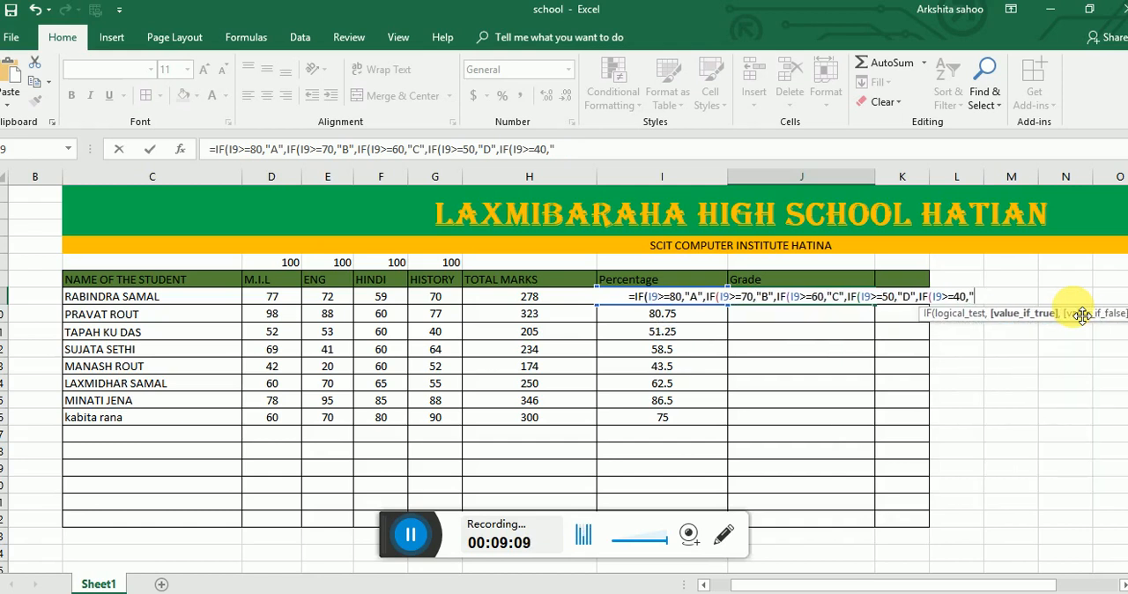
pyautogui.write('FAL')
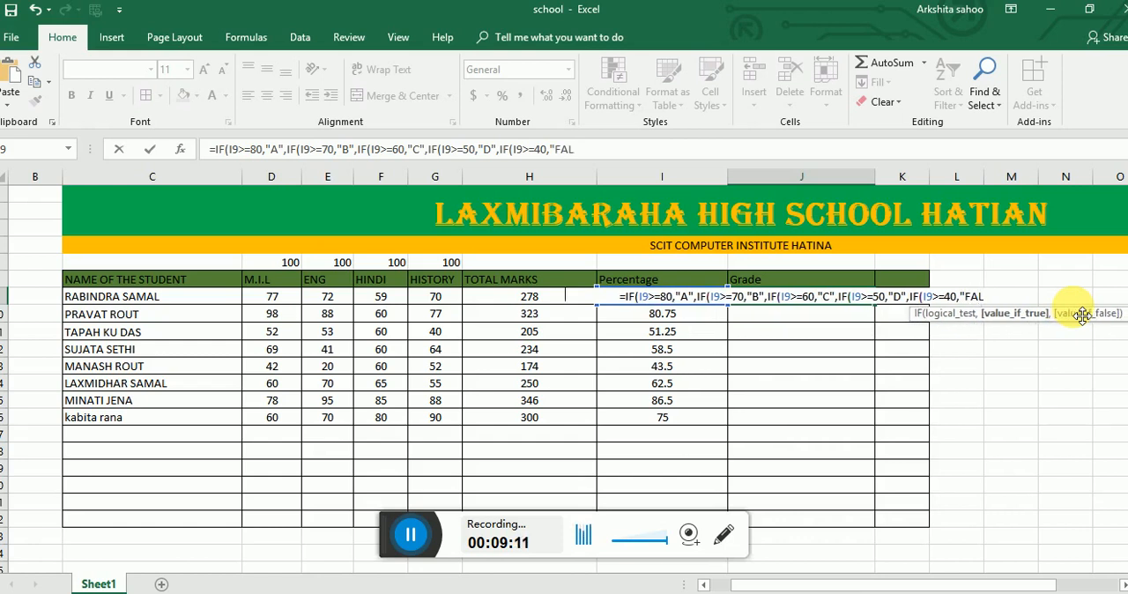
pyautogui.write('L",')
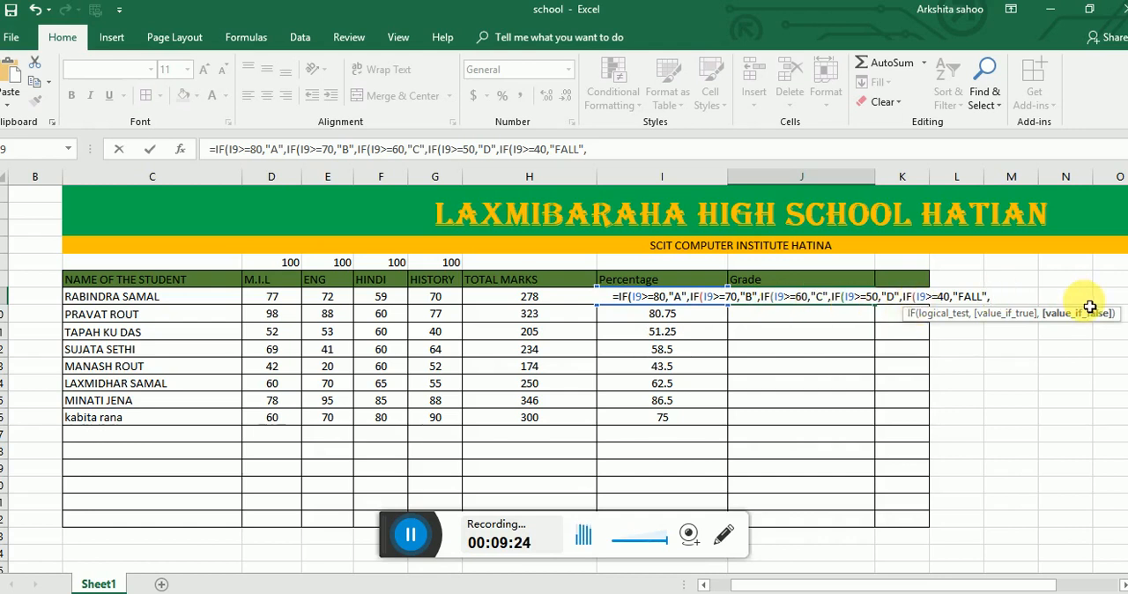
# - Close the nested IF formula in J9 with five closing parentheses and enter it
pyautogui.write(')))')
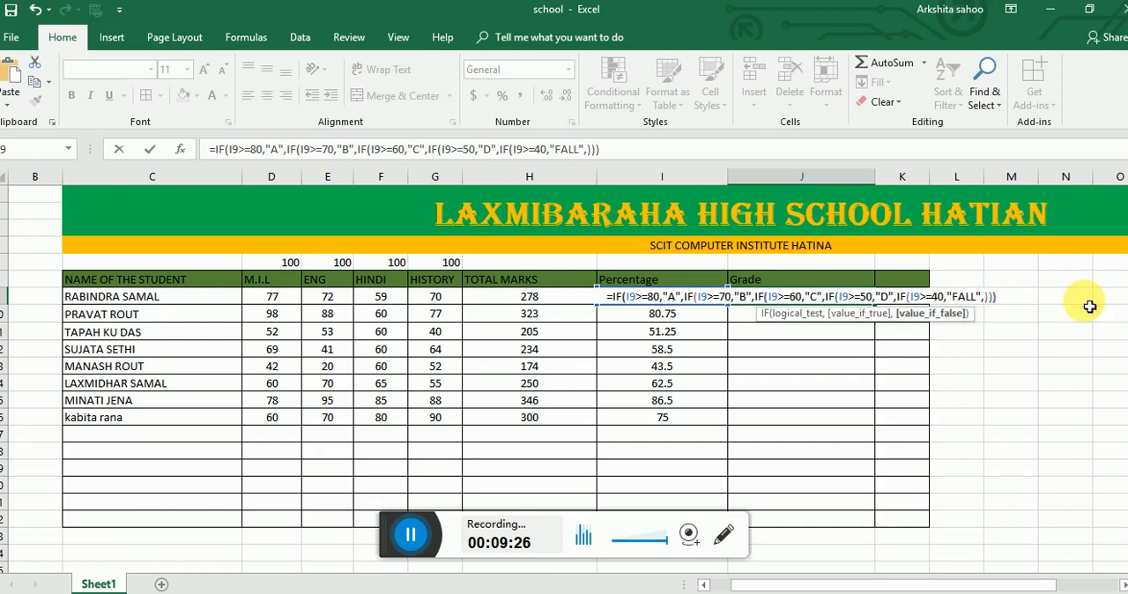
pyautogui.write('))')
pyautogui.press('Return')
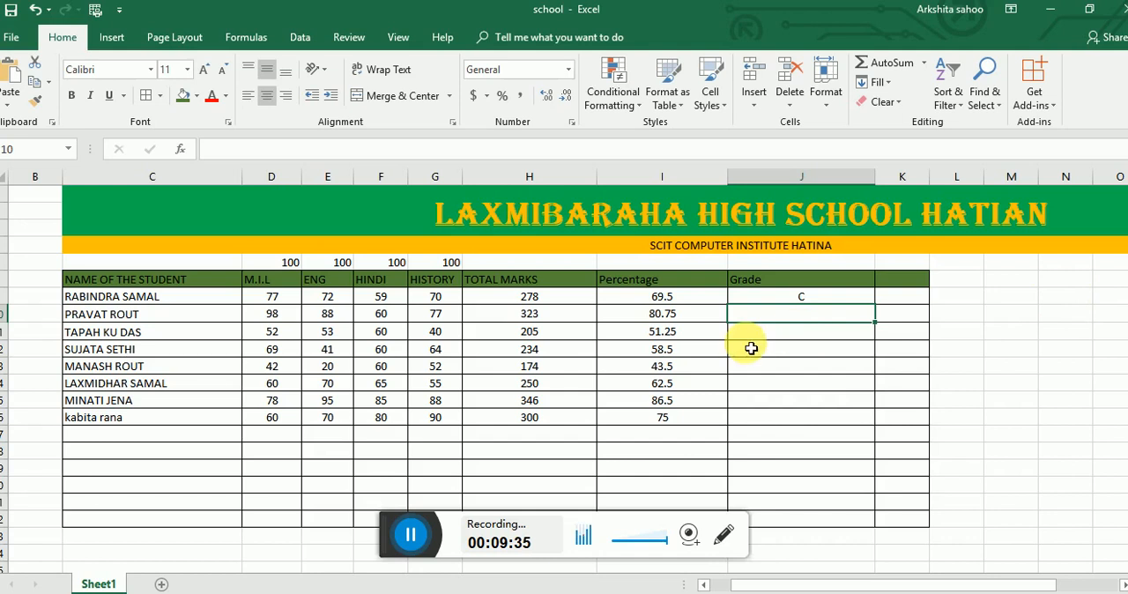
# - Fill the grade formula from J9 down to J16 for all remaining students
pyautogui.click(699, 299)
pyautogui.click(818, 306)
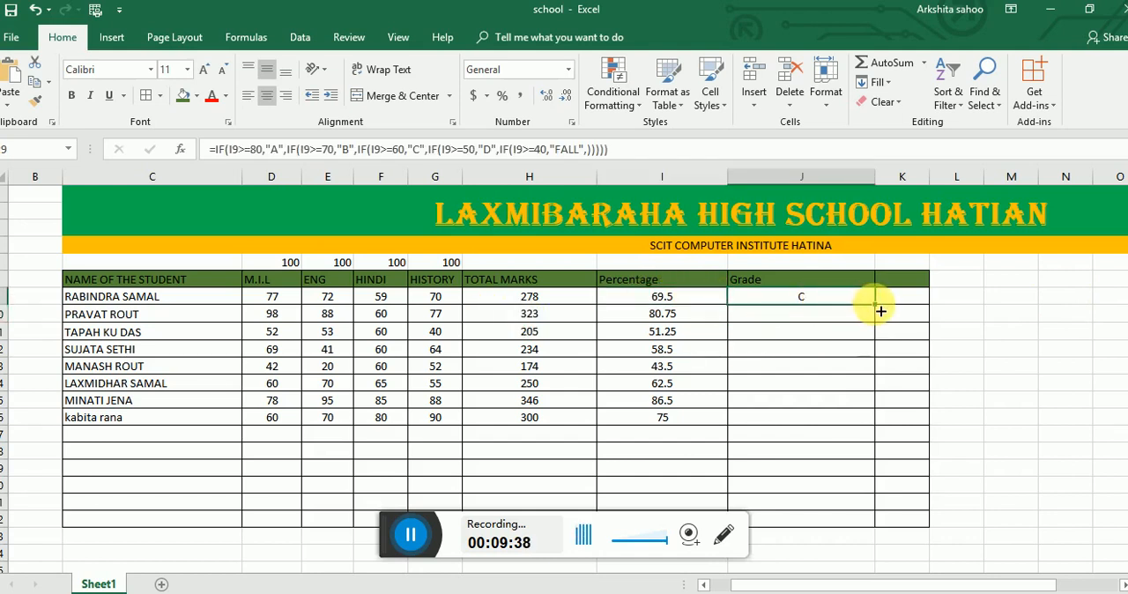
pyautogui.moveTo(875, 305); pyautogui.dragTo(872, 430)
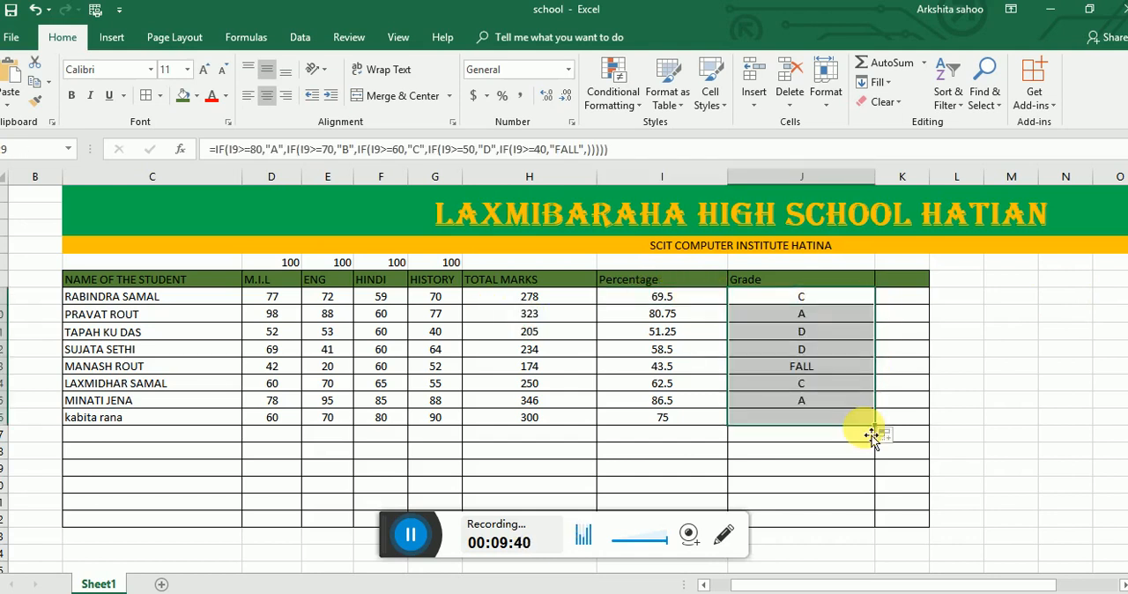